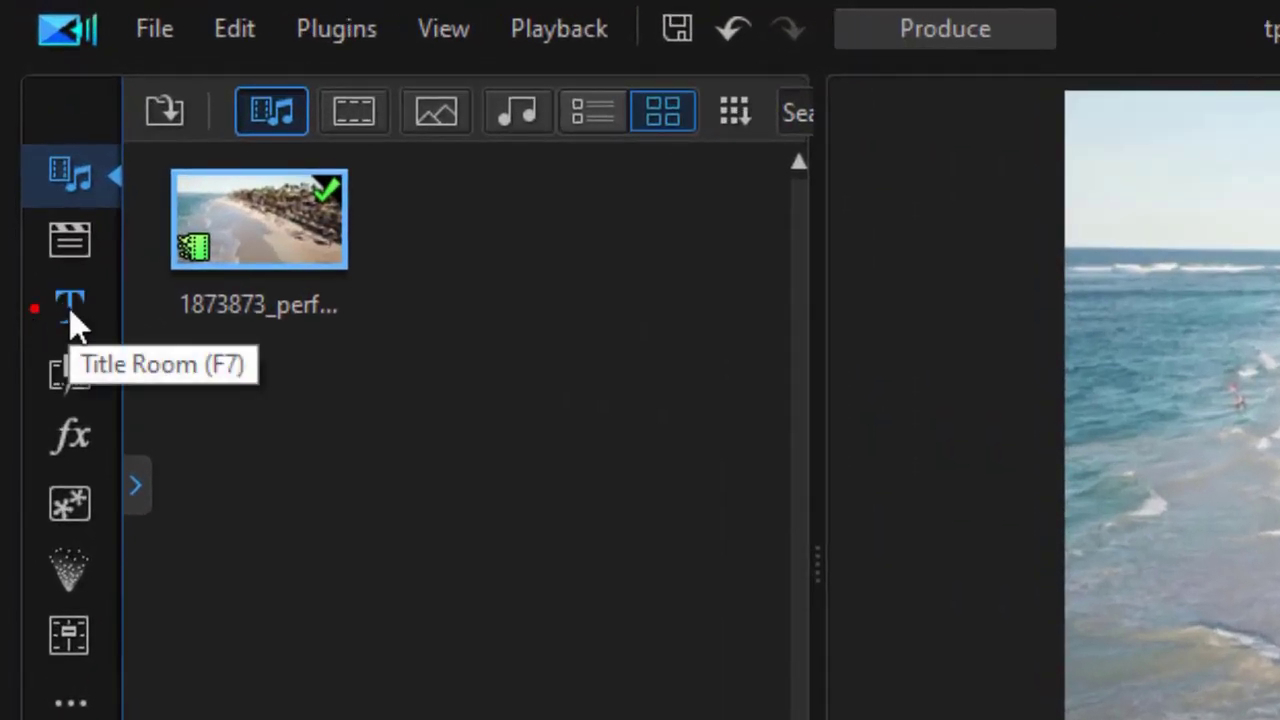
Filter the title templates to NewBlue and place the Titler Pro 1.5 title on track 2
{"action": "left_click", "coordinate": [65, 312]}
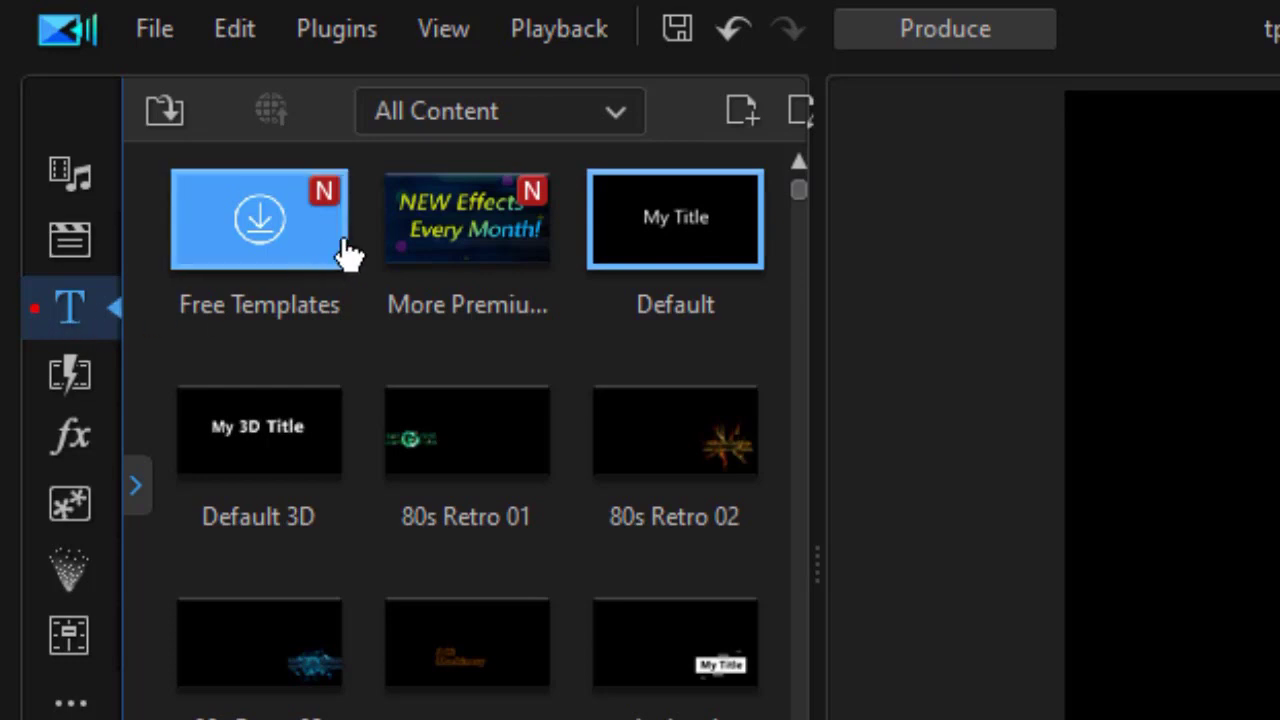
{"action": "left_click", "coordinate": [627, 120]}
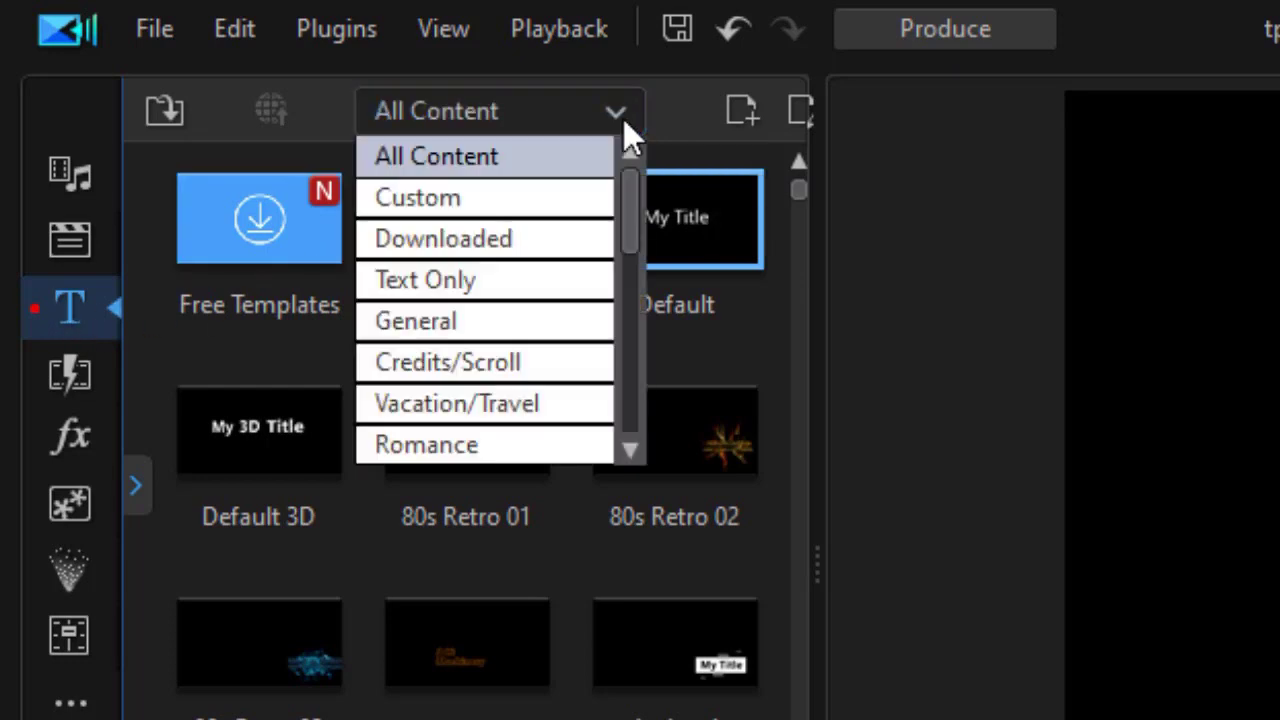
{"action": "left_click_drag", "start_coordinate": [629, 195], "coordinate": [617, 417]}
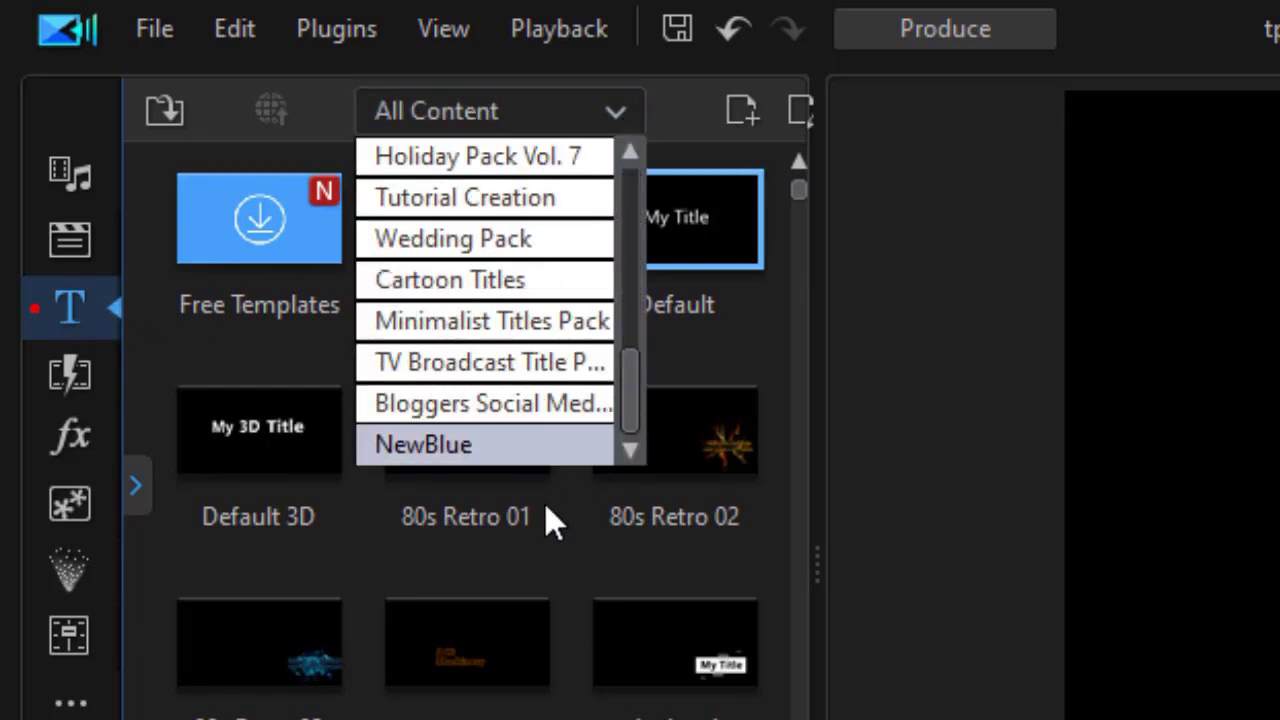
{"action": "left_click", "coordinate": [520, 447]}
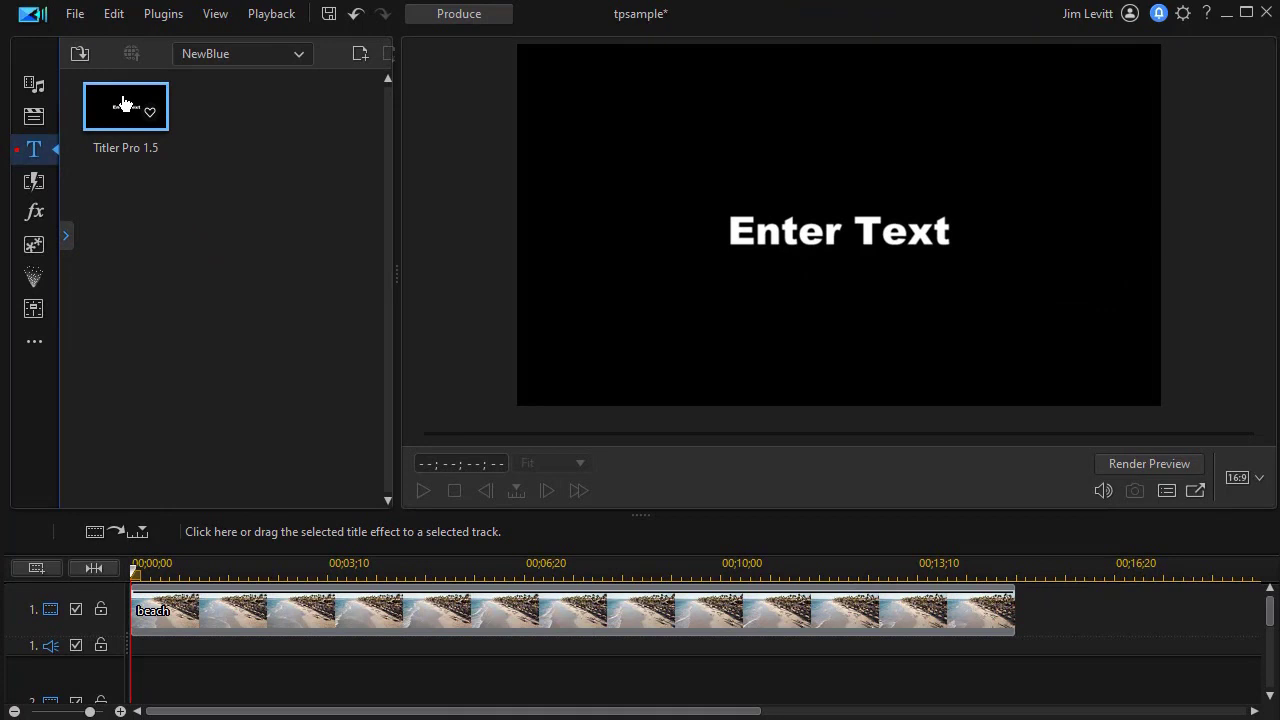
{"action": "left_click_drag", "start_coordinate": [125, 105], "coordinate": [100, 618]}
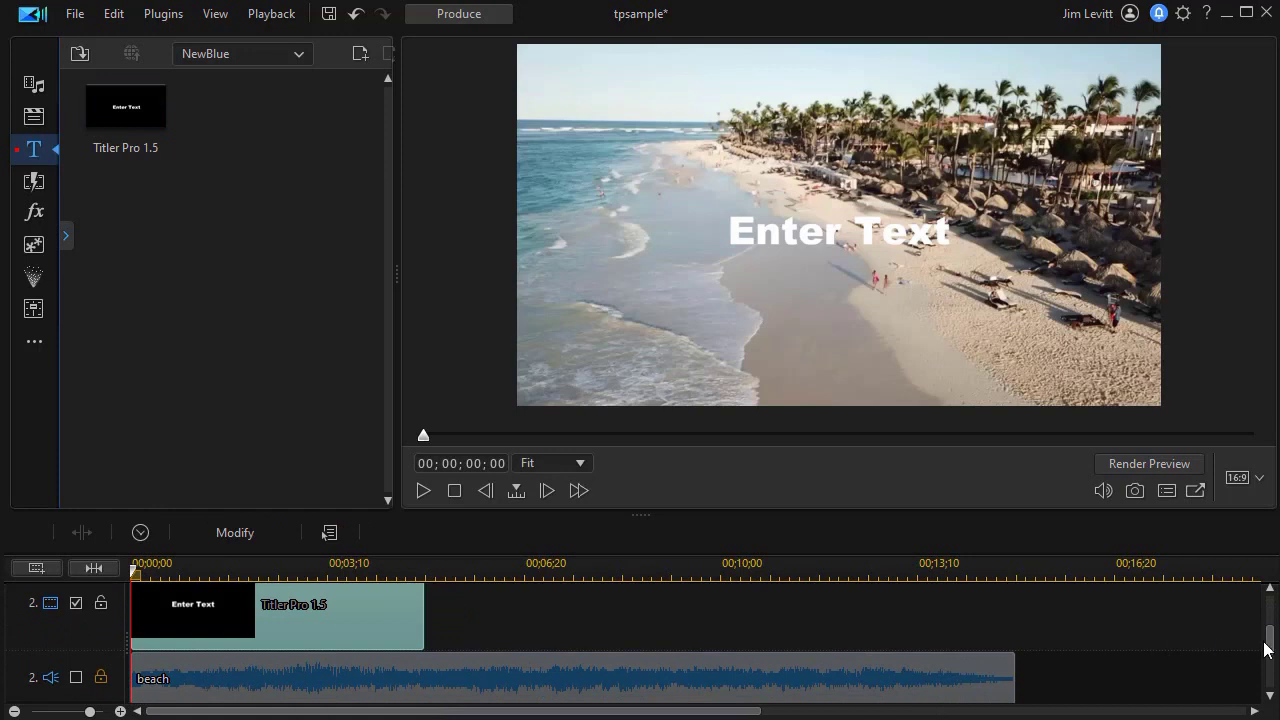
{"action": "left_click_drag", "start_coordinate": [1269, 634], "coordinate": [1269, 612]}
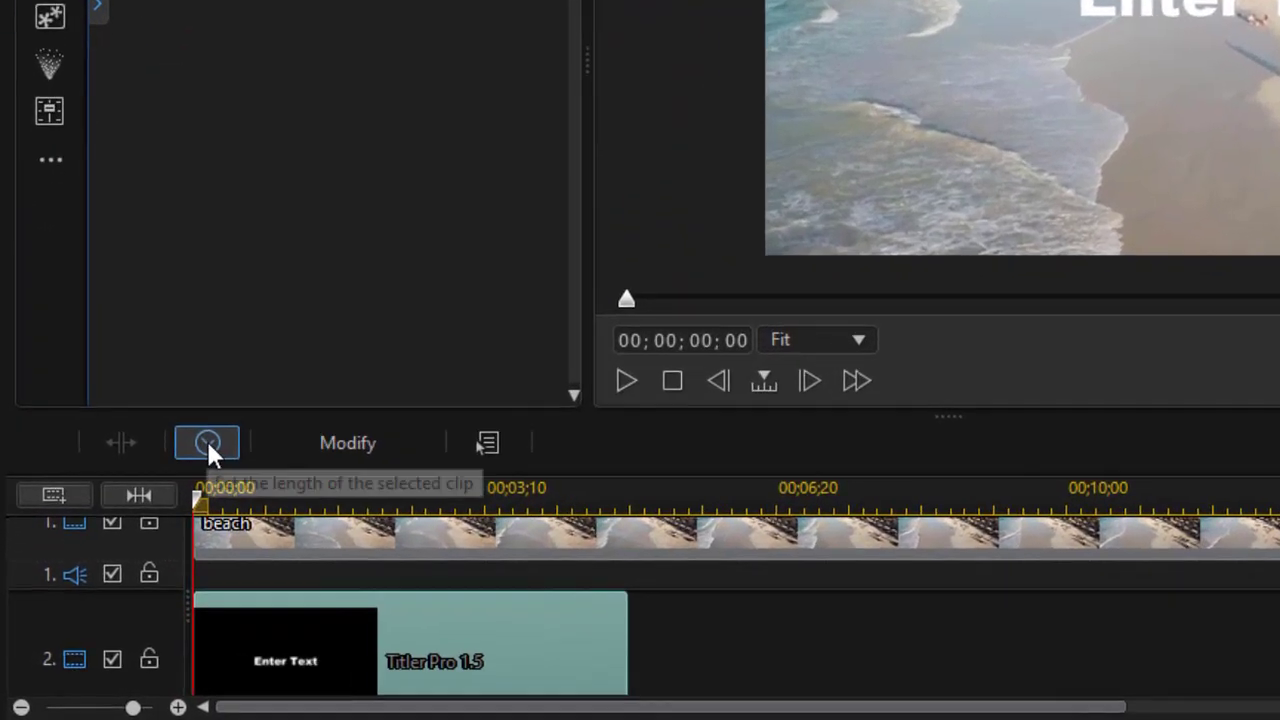
Change the Titler Pro clip's duration from 5 to 15 seconds
{"action": "left_click", "coordinate": [228, 445]}
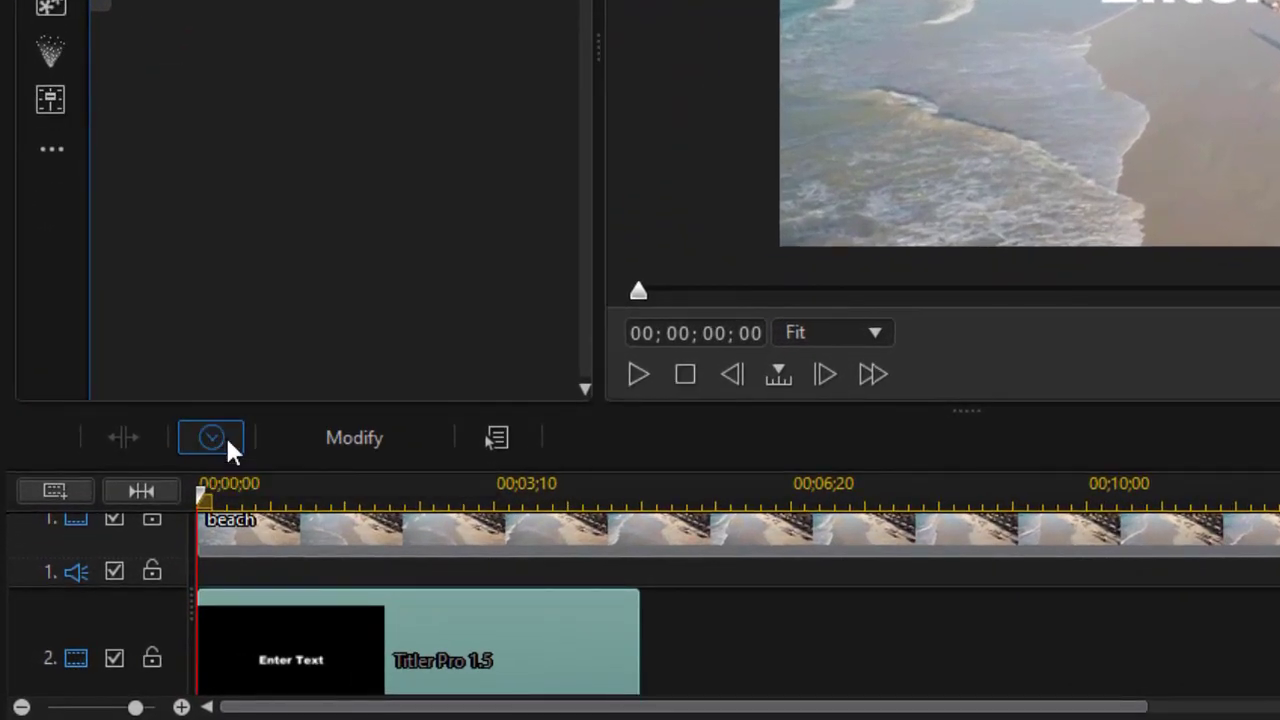
{"action": "left_click", "coordinate": [990, 160]}
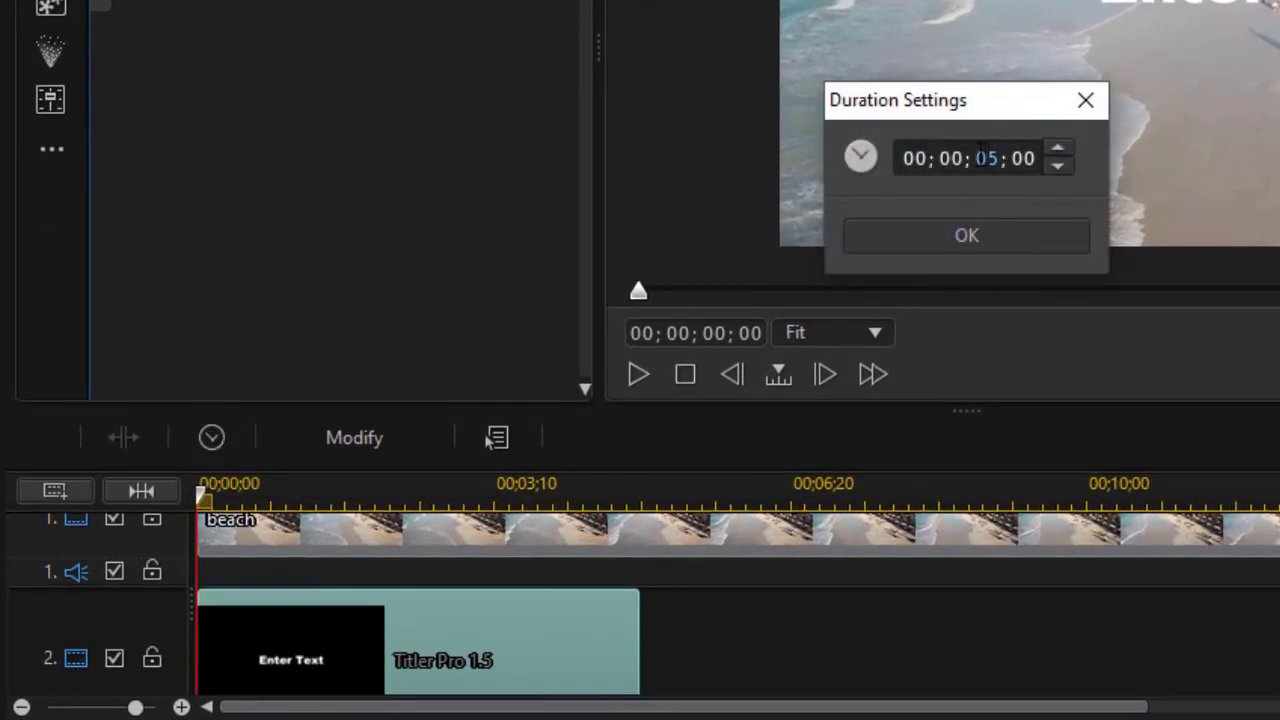
{"action": "type", "text": "15"}
{"action": "key", "text": "Return"}
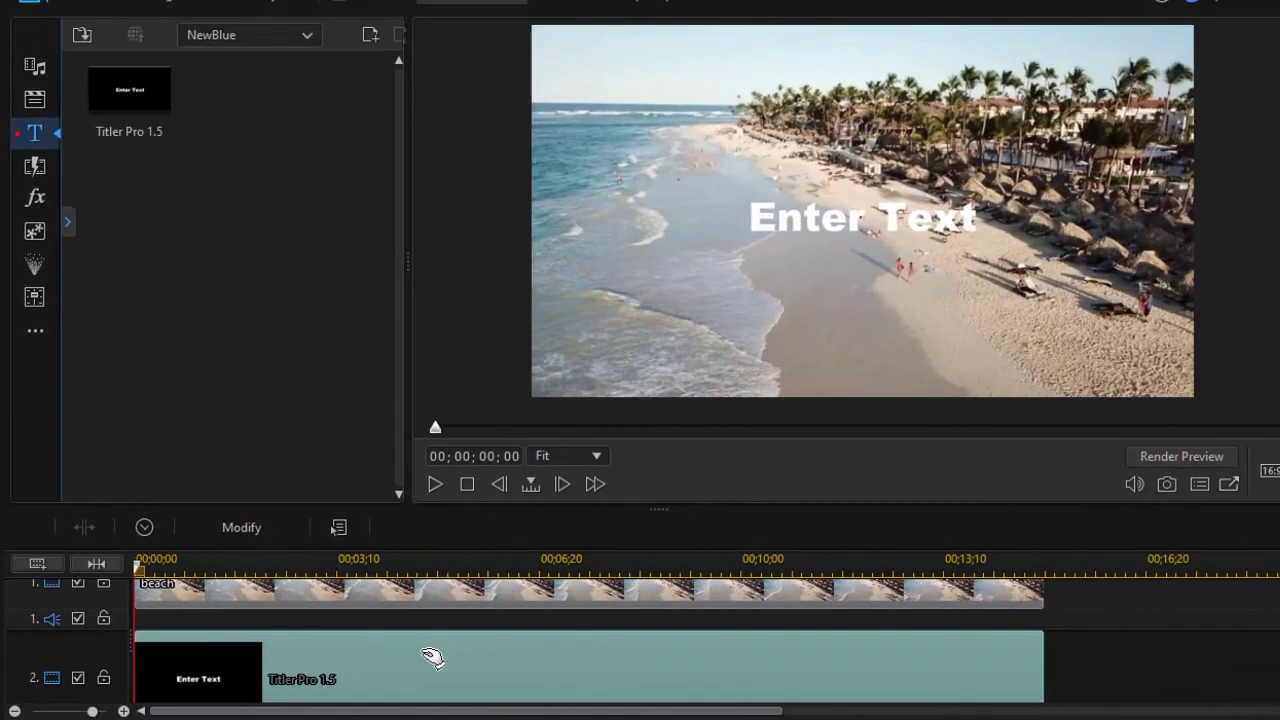
Open the Titler Pro title clip in the NewBlue Titler Pro editor
{"action": "double_click", "coordinate": [636, 630]}
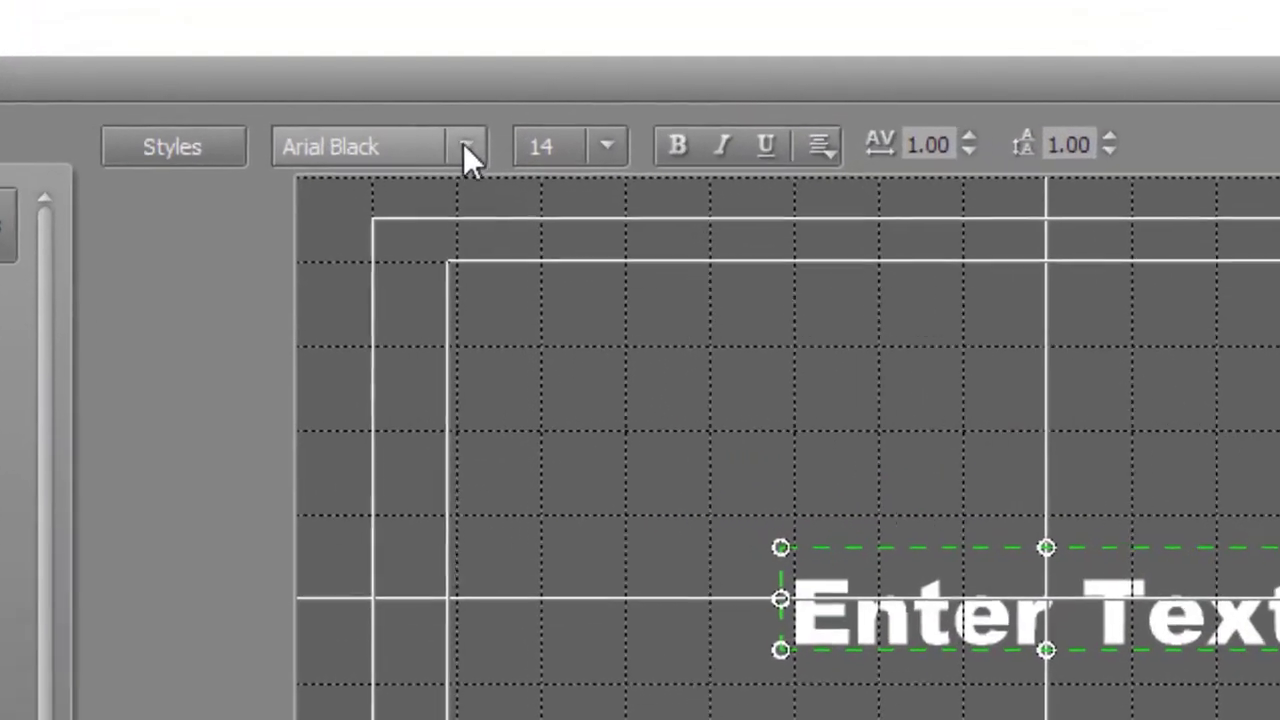
Set the Enter Text paragraph to the Goudy Stout font and make it italic
{"action": "left_click", "coordinate": [463, 155]}
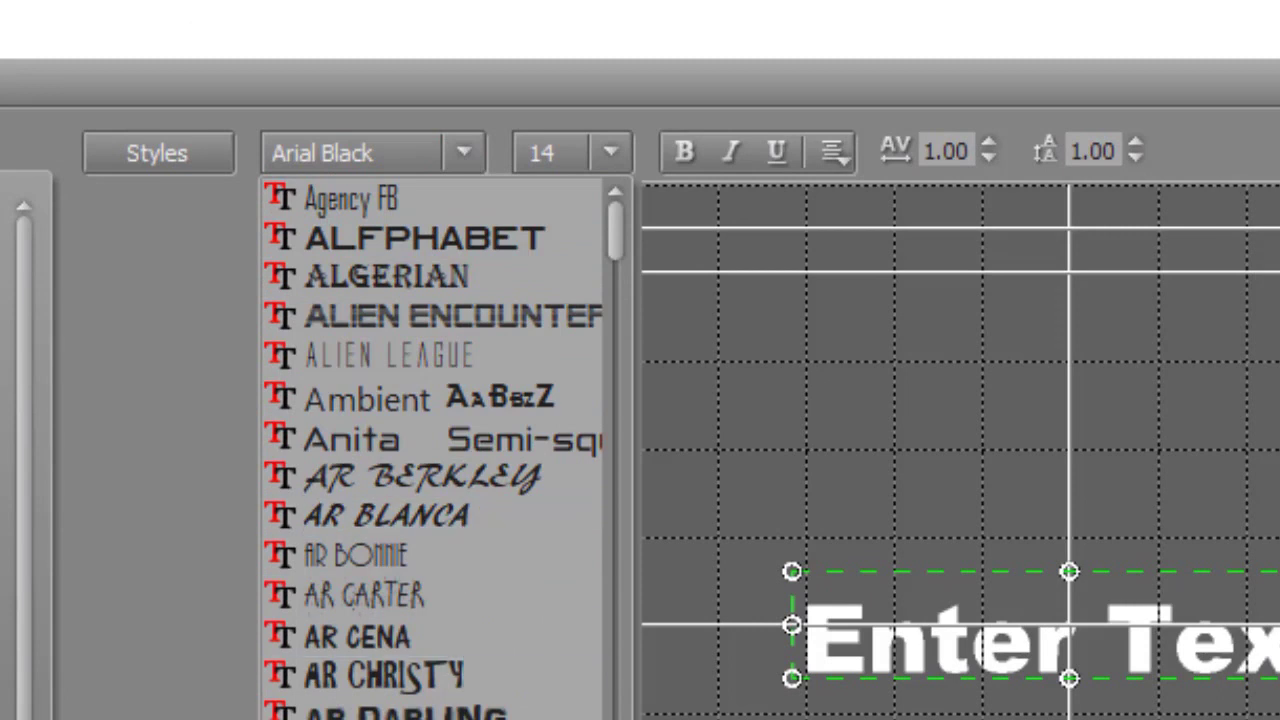
{"action": "left_click_drag", "start_coordinate": [609, 227], "coordinate": [584, 548]}
{"action": "left_click", "coordinate": [380, 690]}
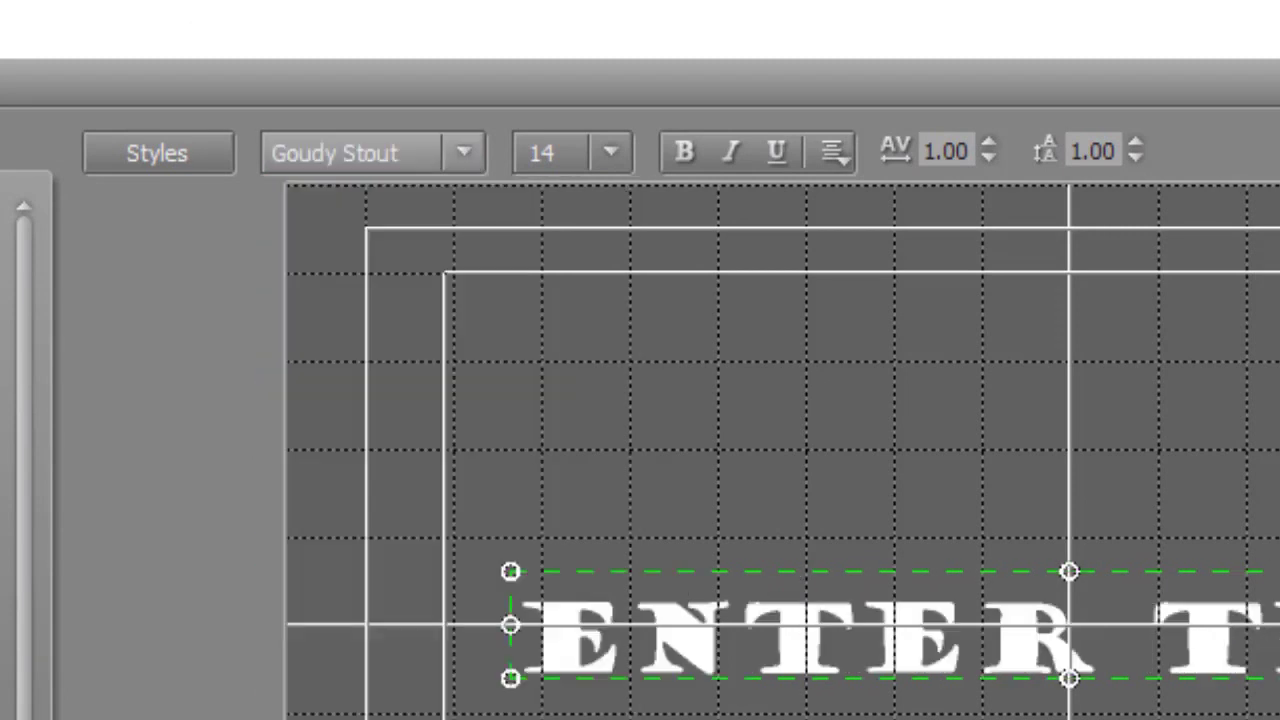
{"action": "left_click", "coordinate": [612, 155]}
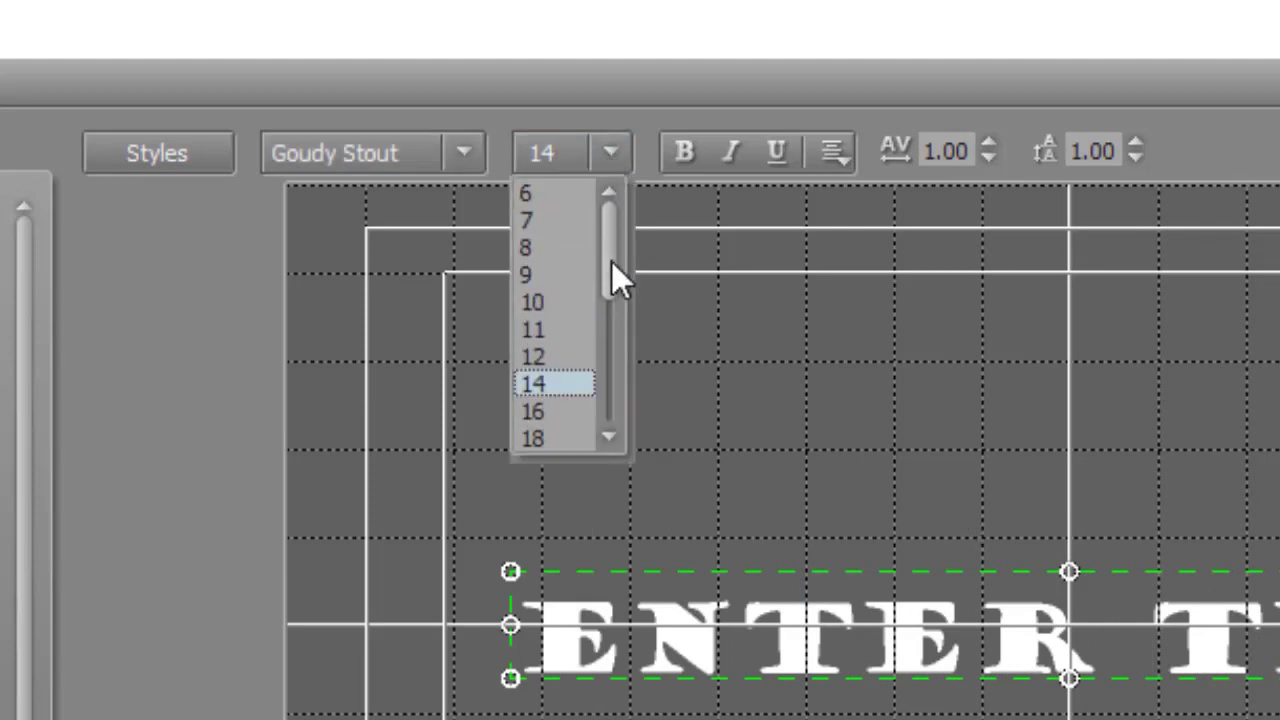
{"action": "left_click_drag", "start_coordinate": [612, 266], "coordinate": [607, 293]}
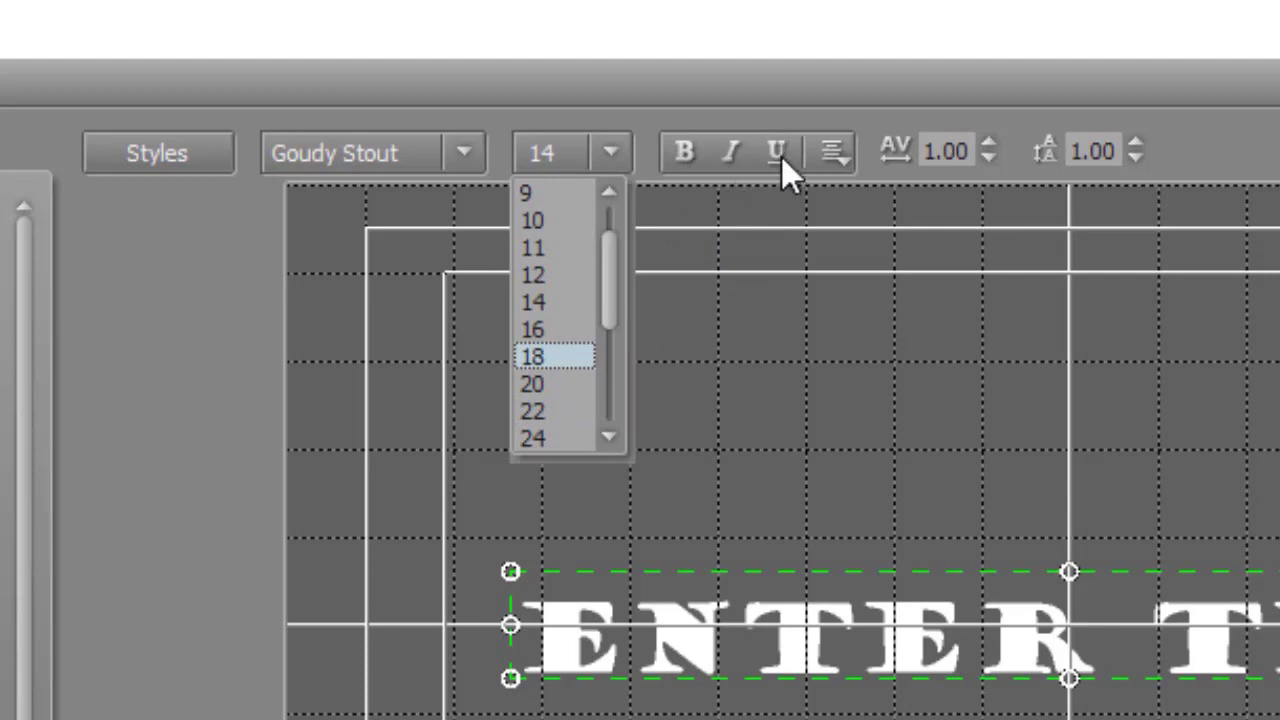
{"action": "left_click", "coordinate": [735, 145]}
{"action": "left_click", "coordinate": [838, 158]}
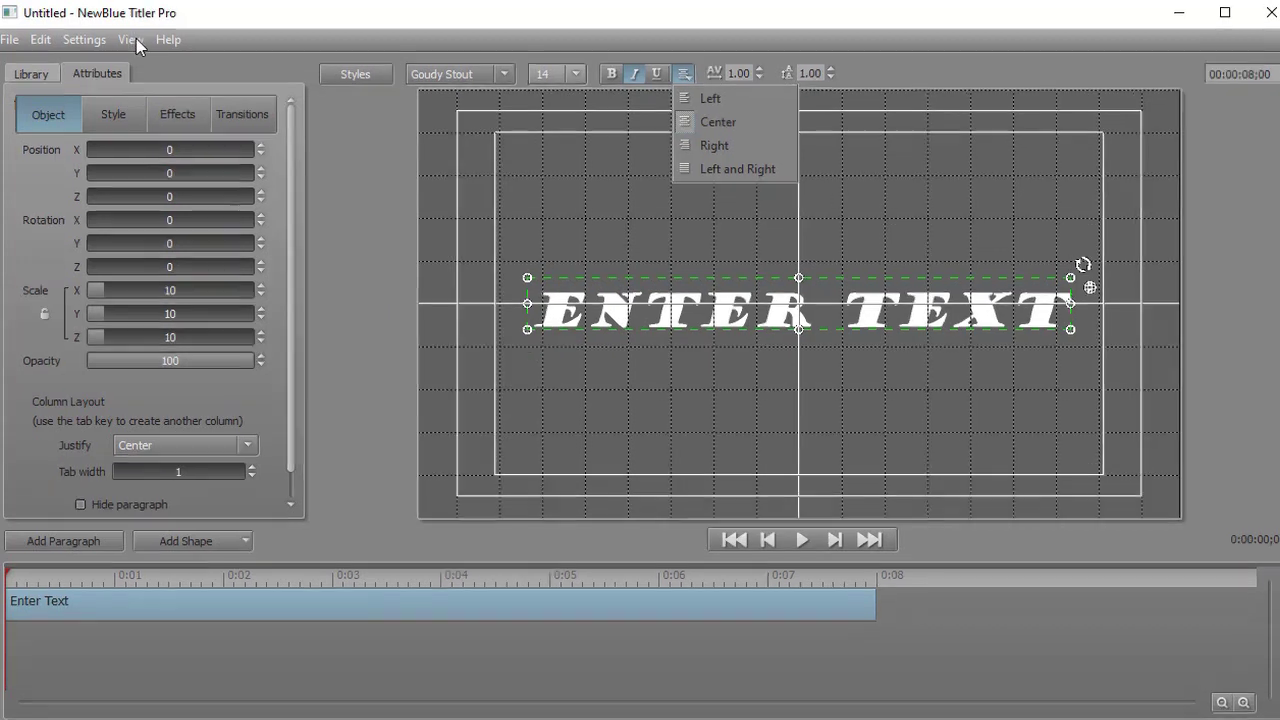
{"action": "left_click", "coordinate": [136, 38]}
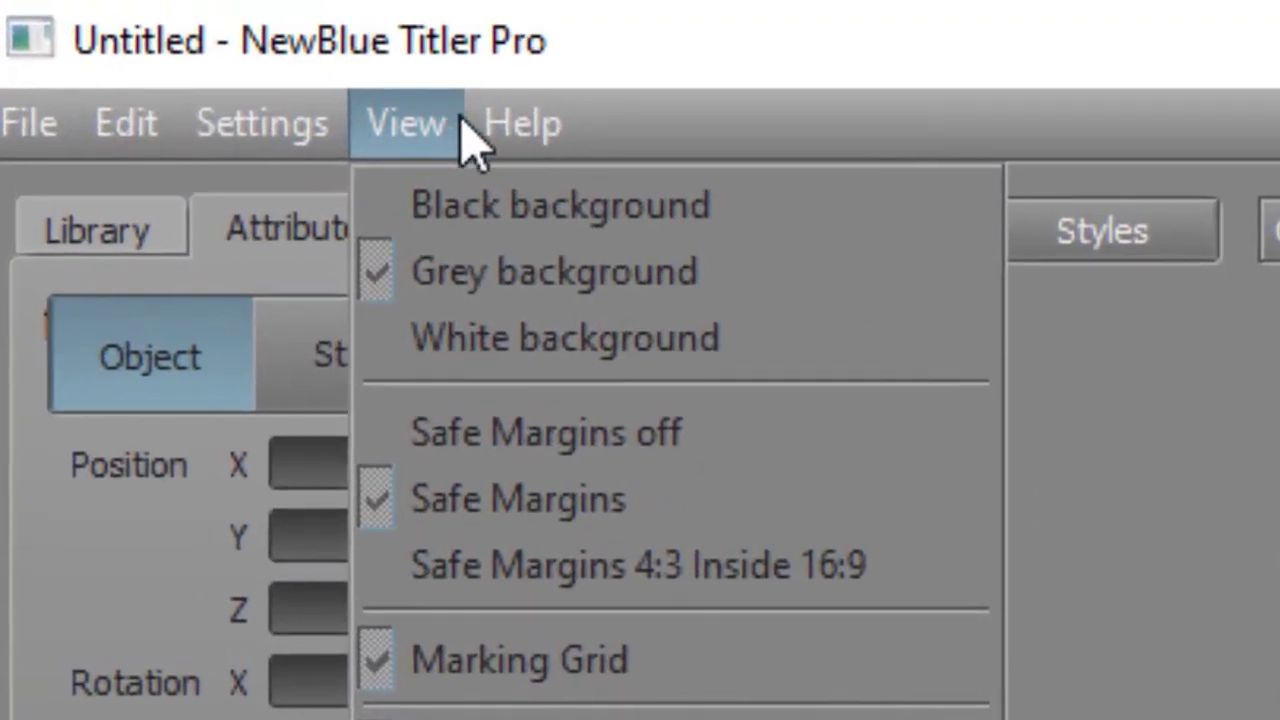
{"action": "mouse_move", "coordinate": [549, 149]}
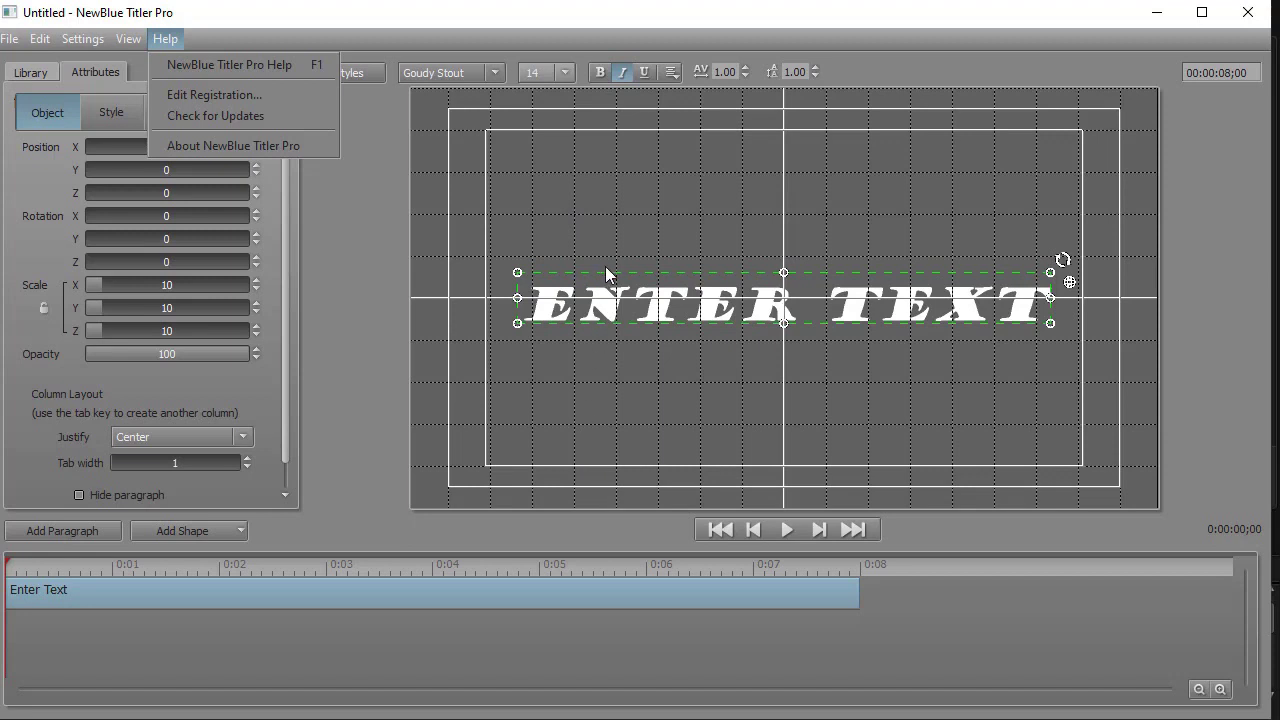
{"action": "left_click", "coordinate": [608, 360]}
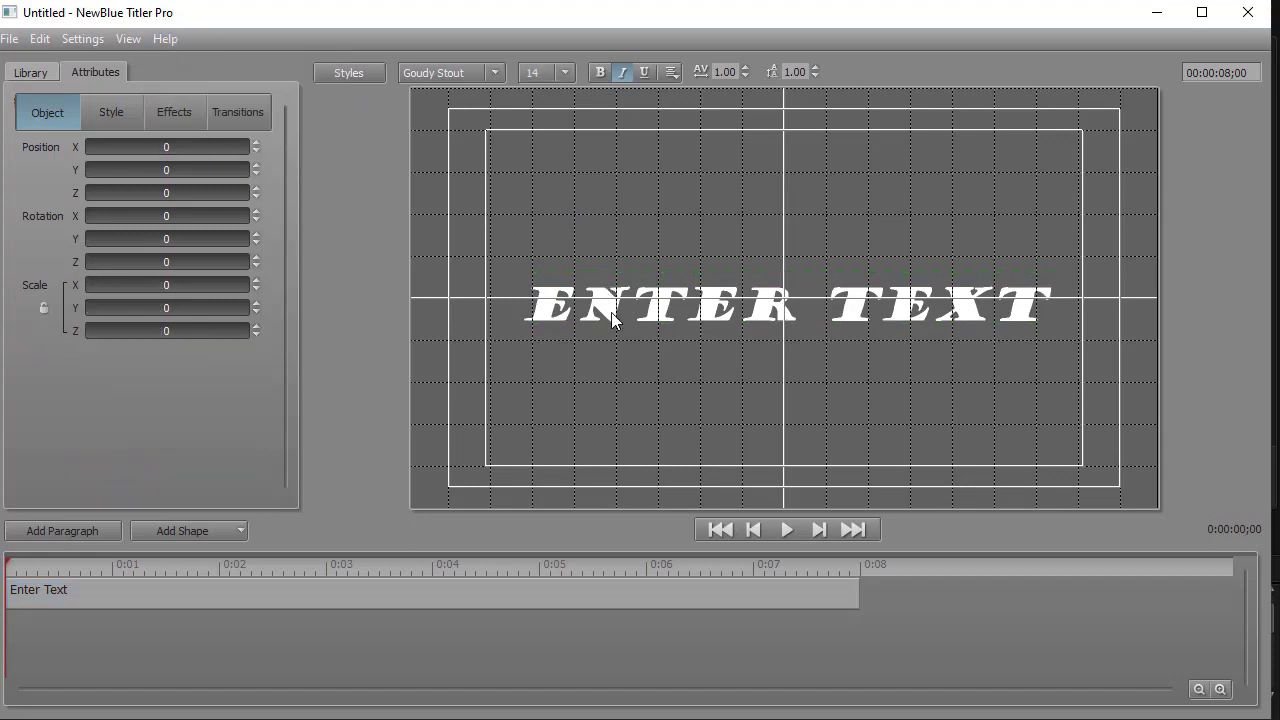
Move the Goudy Stout text lower and add a second Enter Text paragraph near the top
{"action": "left_click_drag", "start_coordinate": [611, 312], "coordinate": [589, 423]}
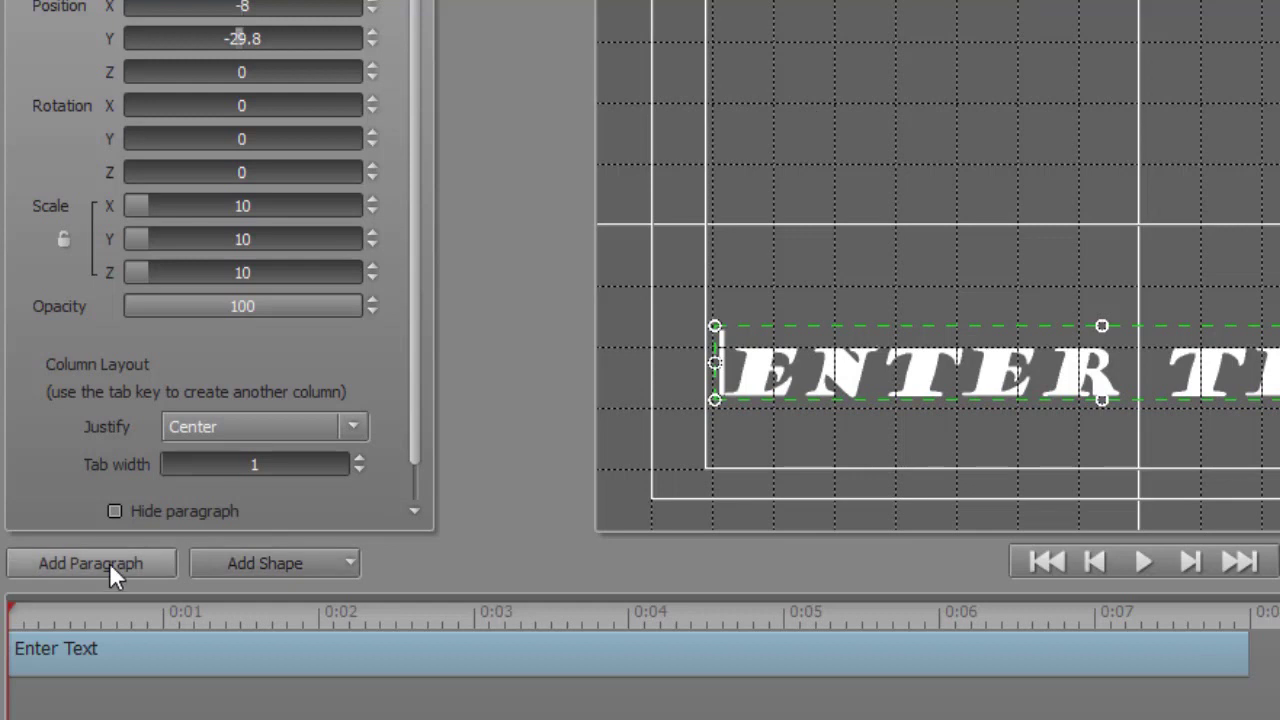
{"action": "left_click", "coordinate": [104, 577]}
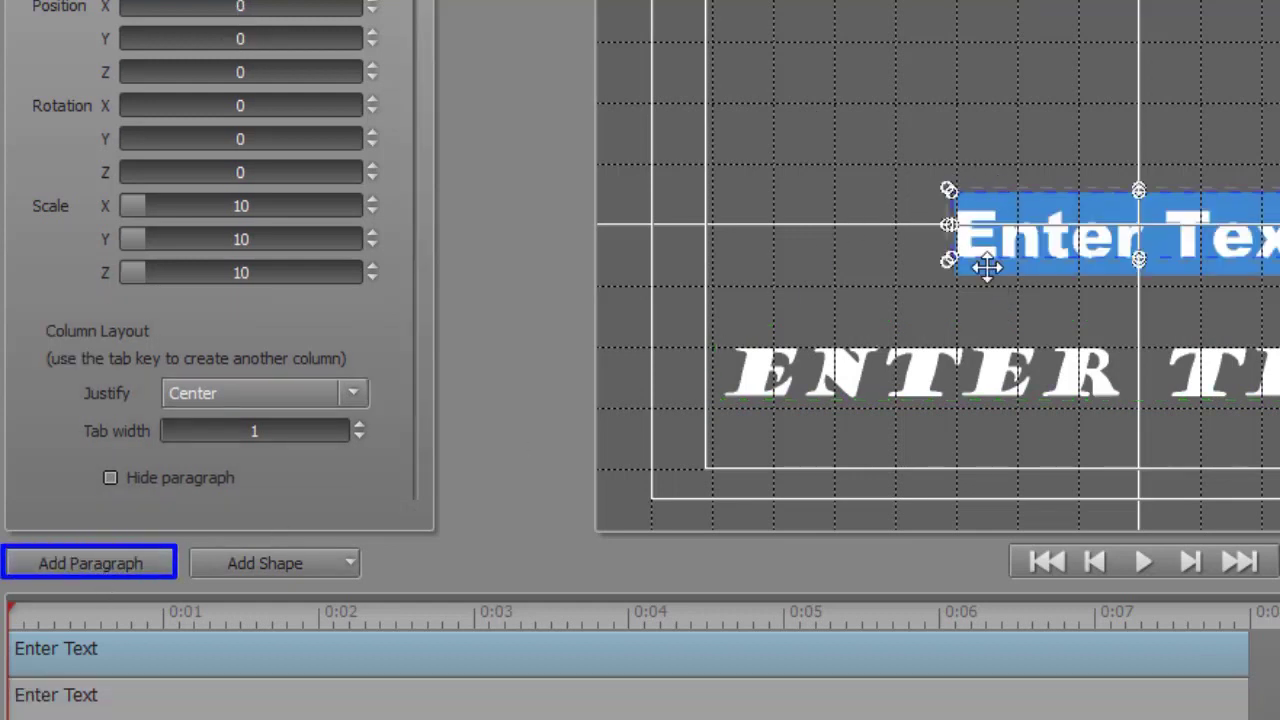
{"action": "left_click_drag", "start_coordinate": [977, 257], "coordinate": [751, 76]}
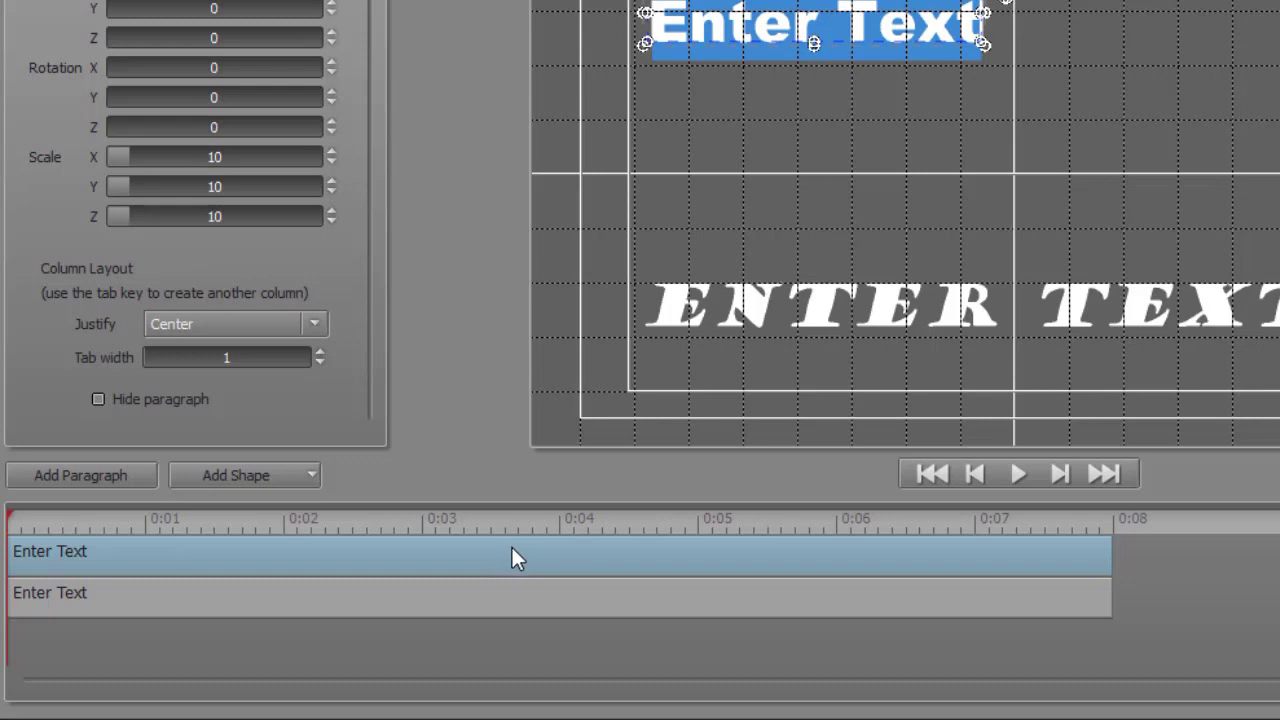
Add a rectangle shape, then delete it to start over
{"action": "left_click", "coordinate": [254, 476]}
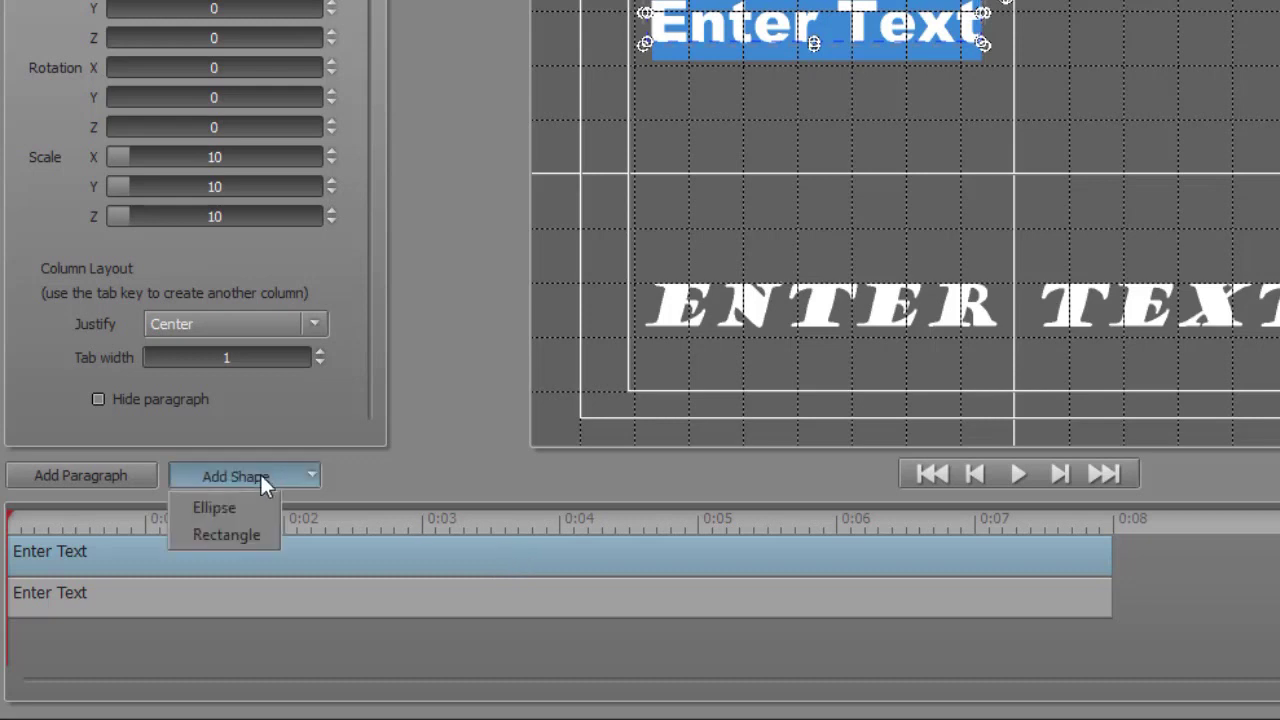
{"action": "left_click", "coordinate": [257, 537]}
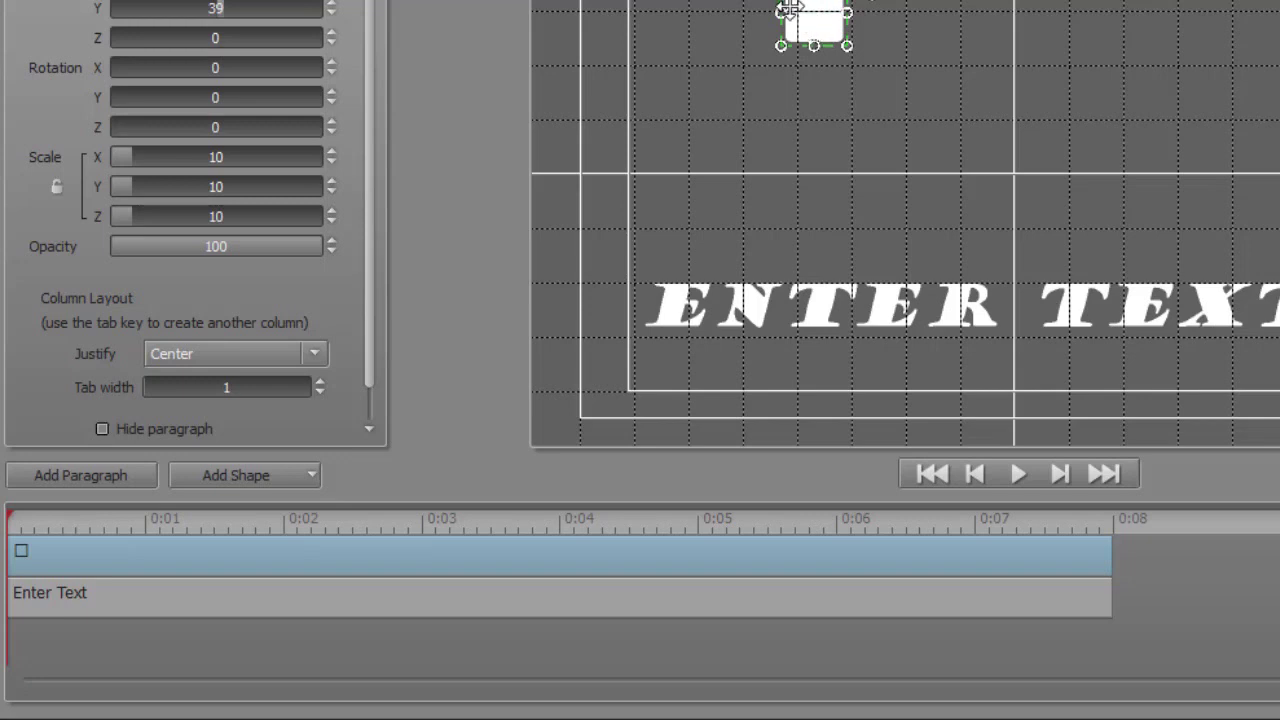
{"action": "key", "text": "Delete"}
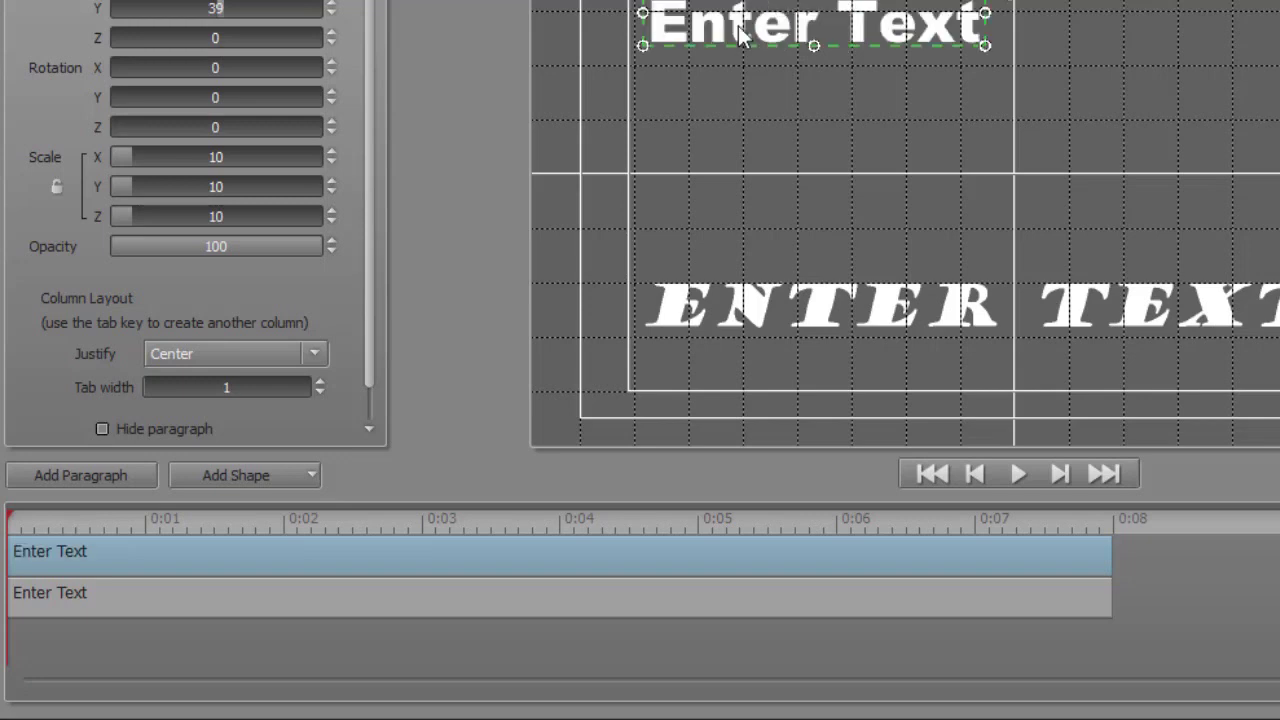
{"action": "left_click", "coordinate": [567, 669]}
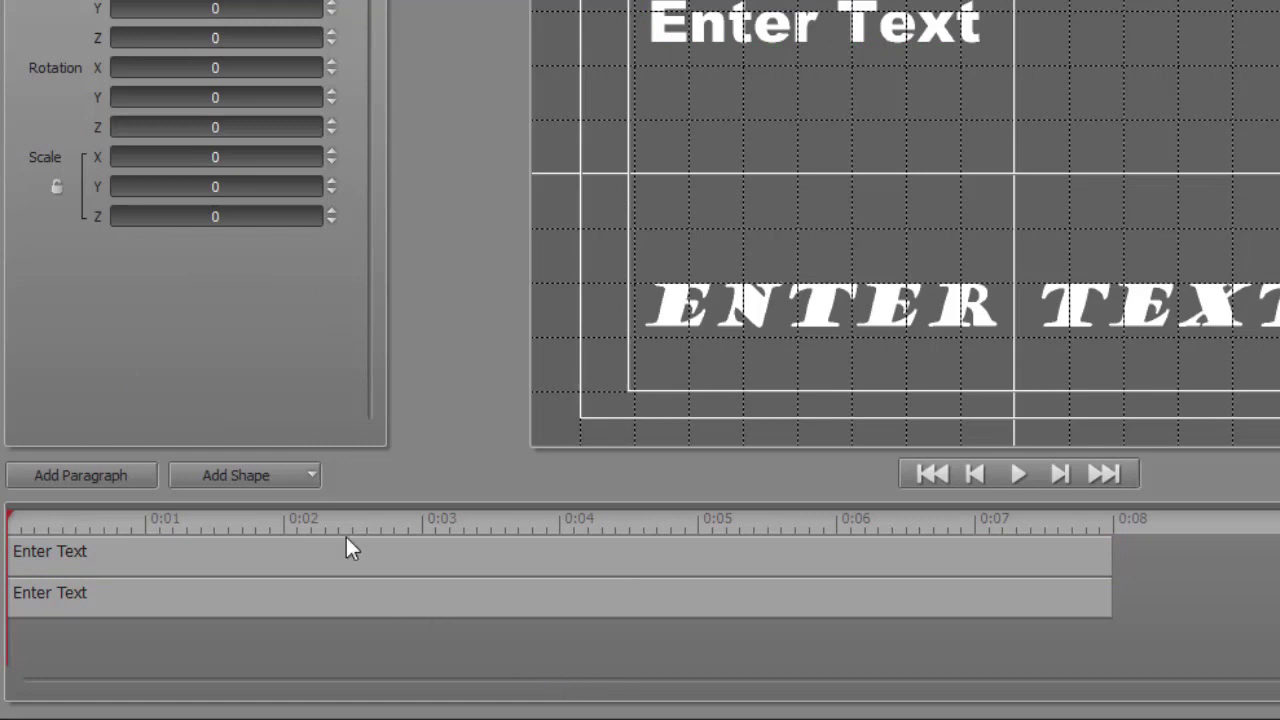
Add a white rounded rectangle and stretch it into a wide box at the upper right
{"action": "left_click", "coordinate": [280, 473]}
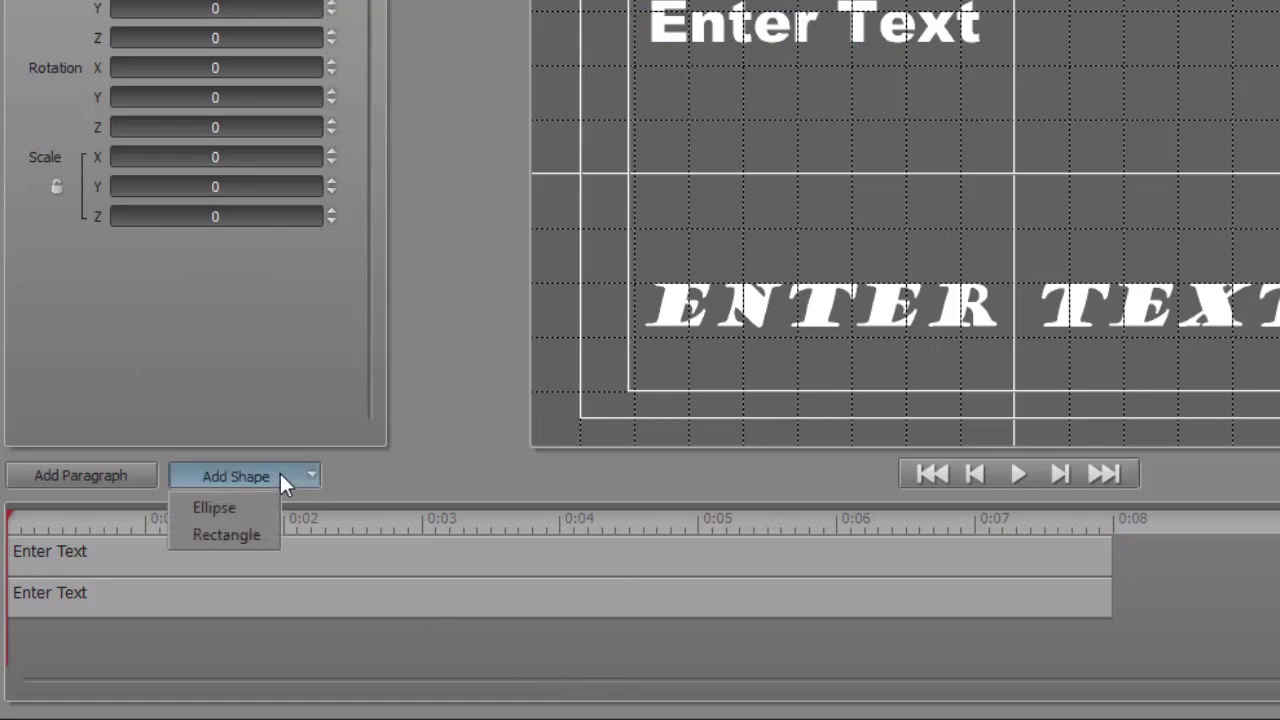
{"action": "left_click", "coordinate": [252, 540]}
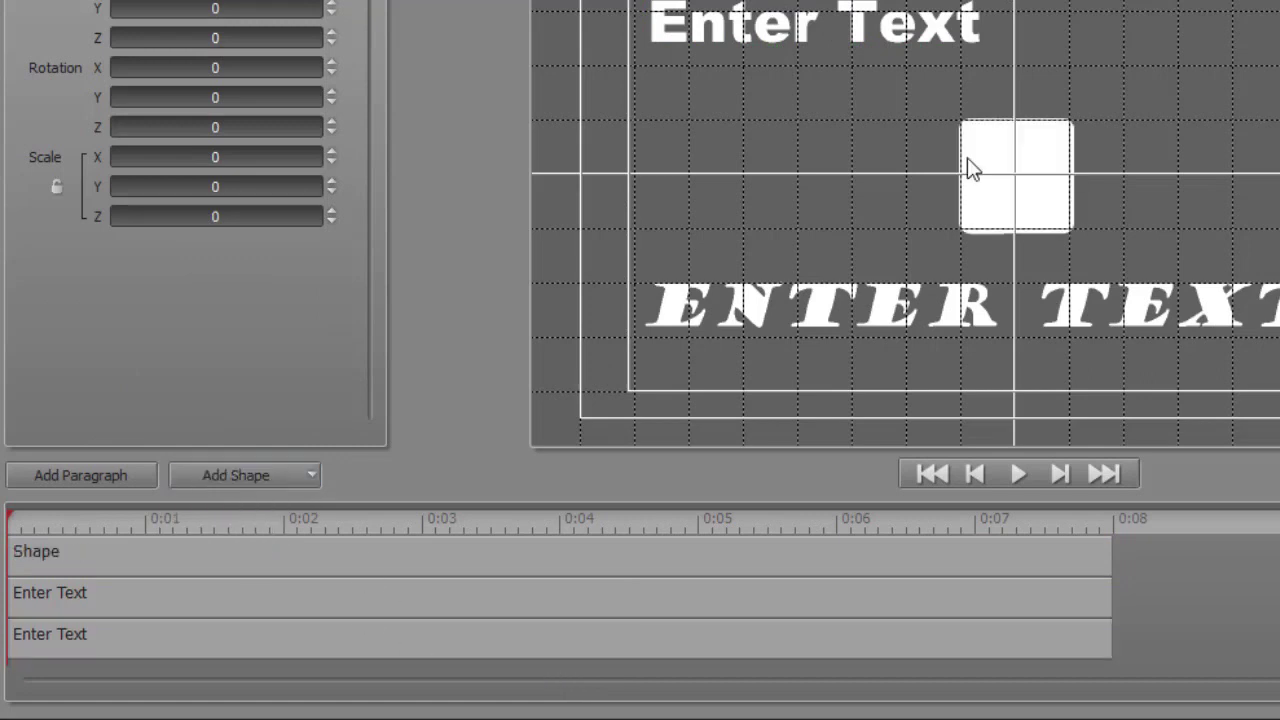
{"action": "left_click", "coordinate": [1051, 220]}
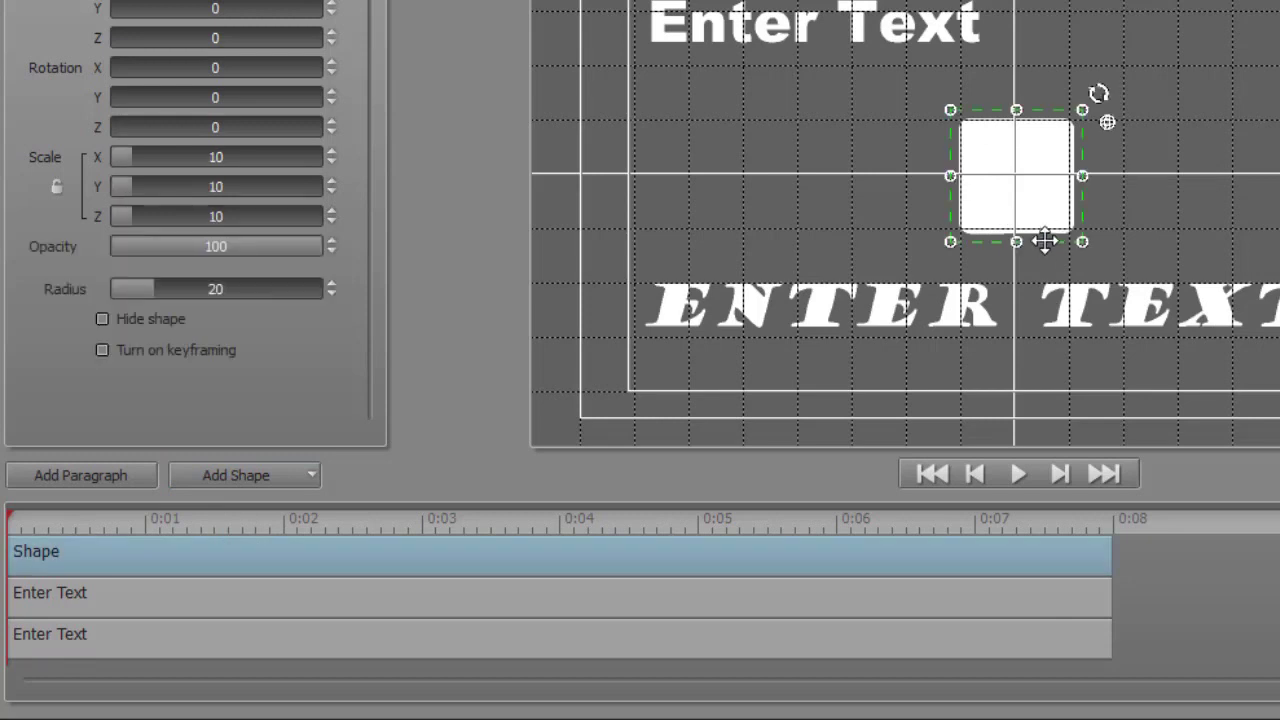
{"action": "left_click_drag", "start_coordinate": [1046, 242], "coordinate": [1170, 125]}
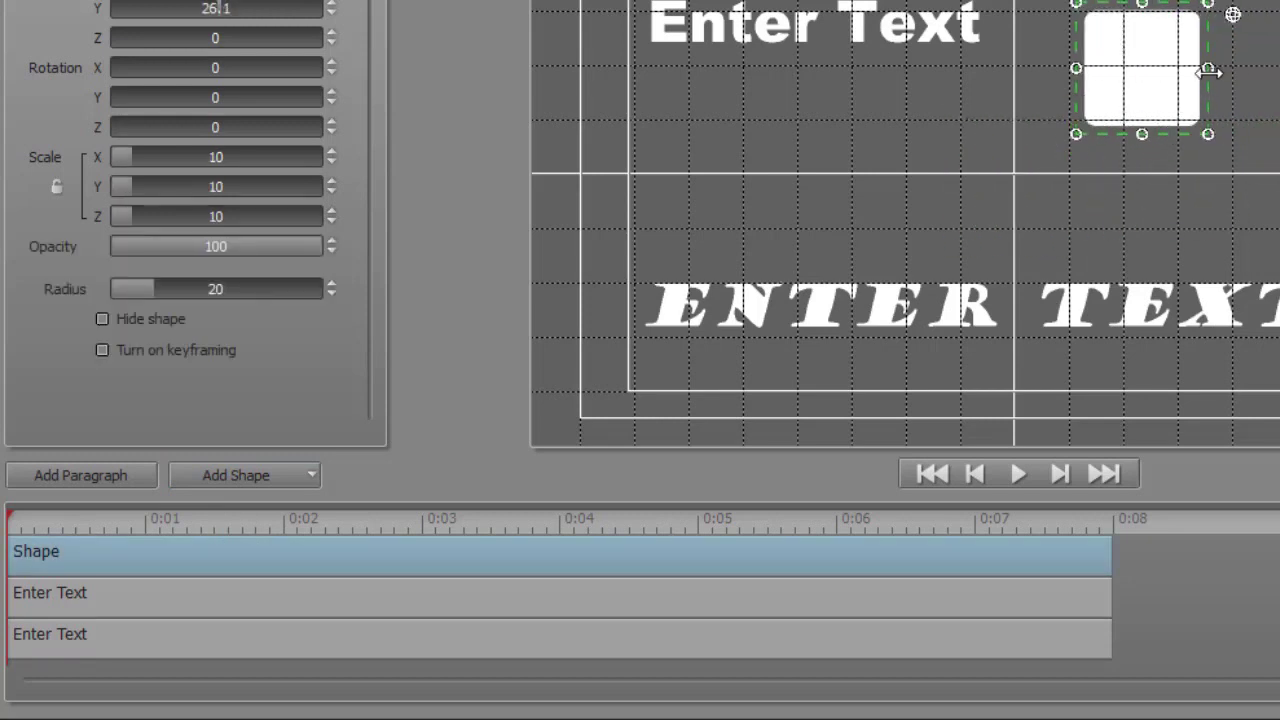
{"action": "left_click_drag", "start_coordinate": [1209, 65], "coordinate": [1279, 65]}
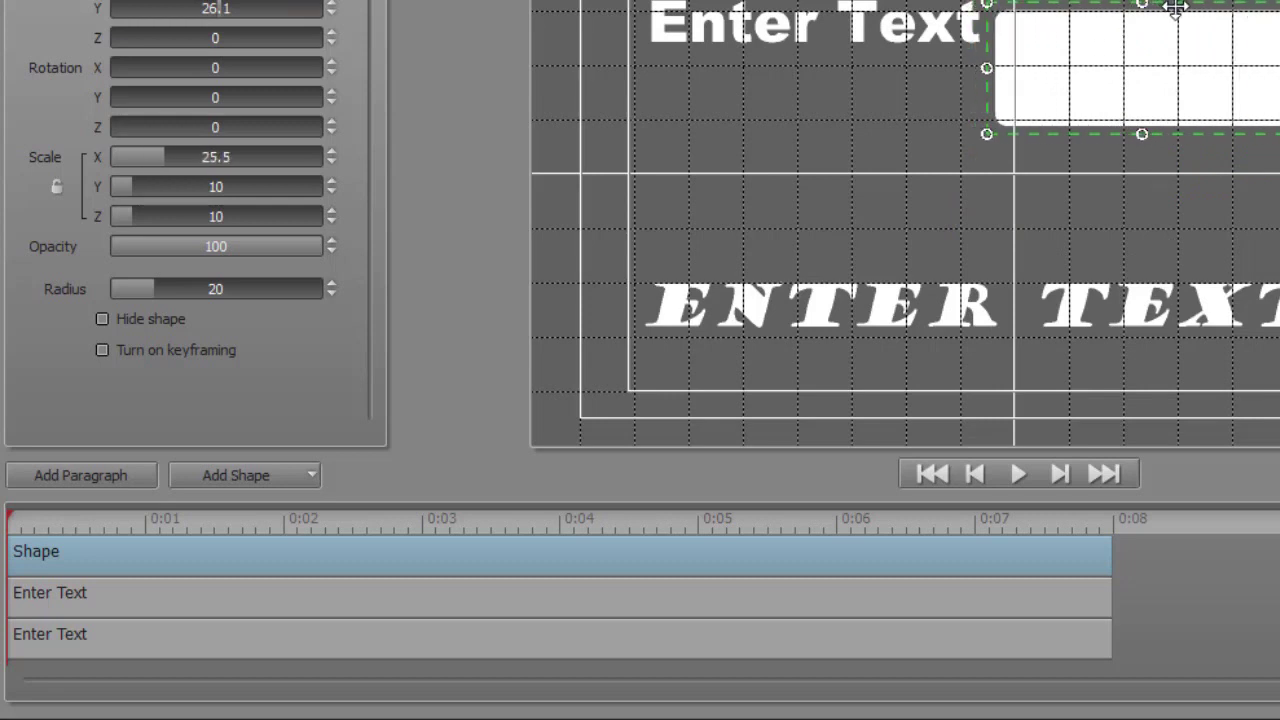
{"action": "left_click_drag", "start_coordinate": [1175, 6], "coordinate": [1232, 14]}
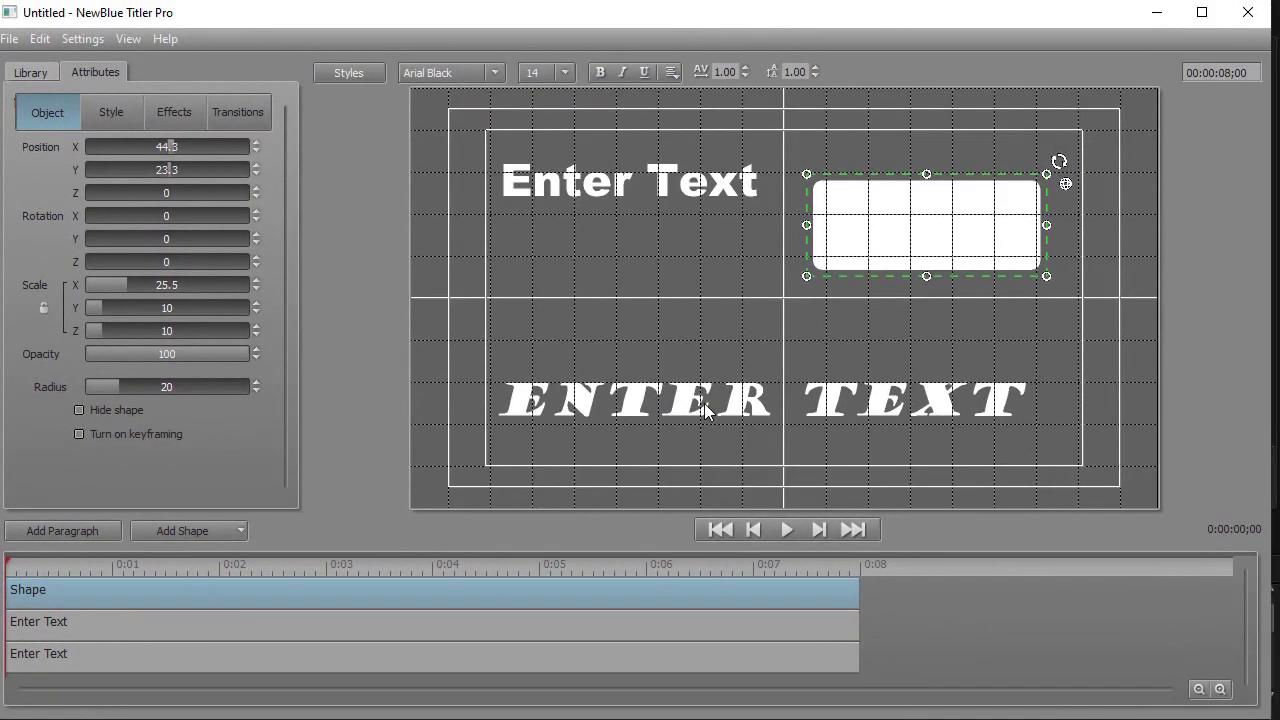
Color the lower italic Goudy Stout text dark blue (RGB 0, 85, 127)
{"action": "left_click", "coordinate": [912, 316]}
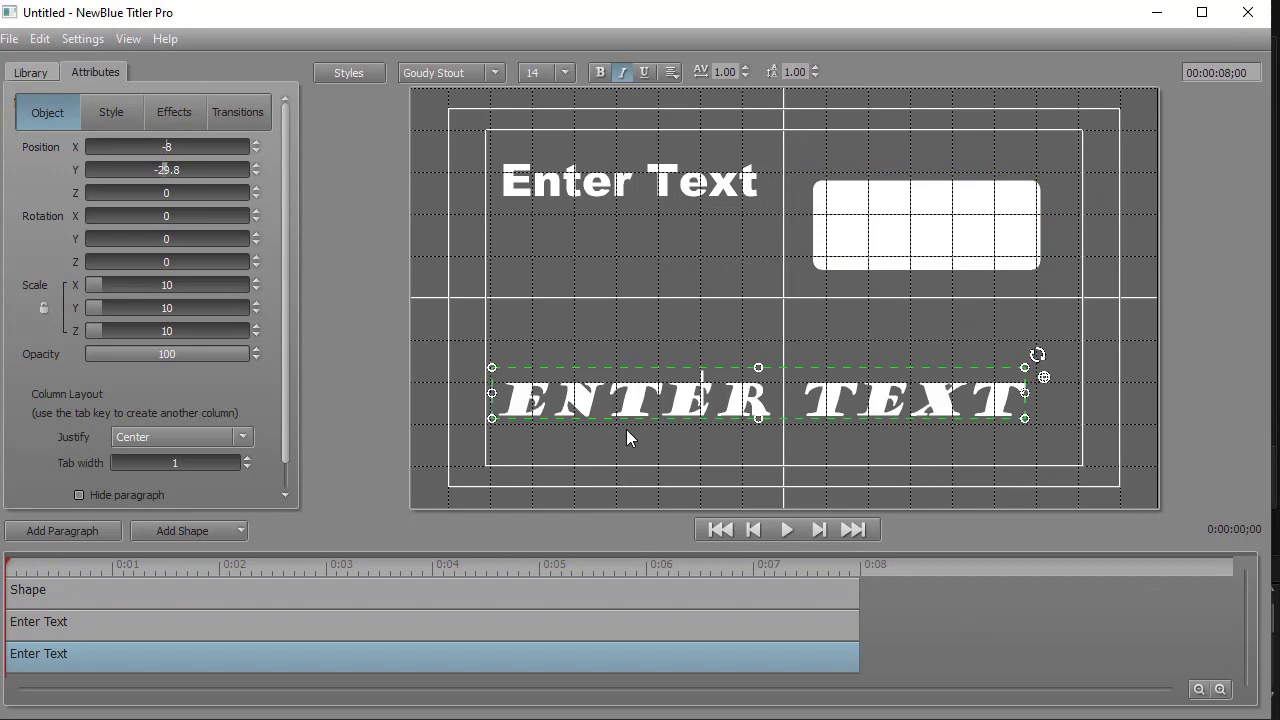
{"action": "double_click", "coordinate": [527, 378]}
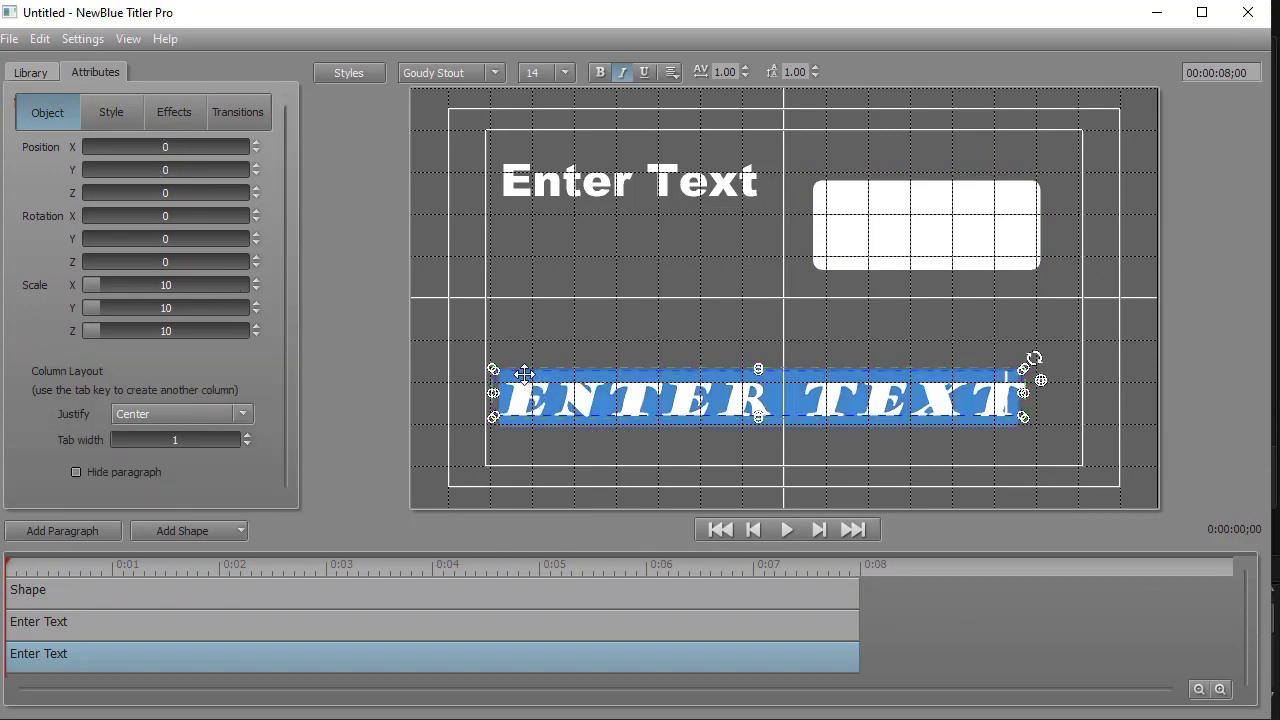
{"action": "left_click", "coordinate": [120, 112]}
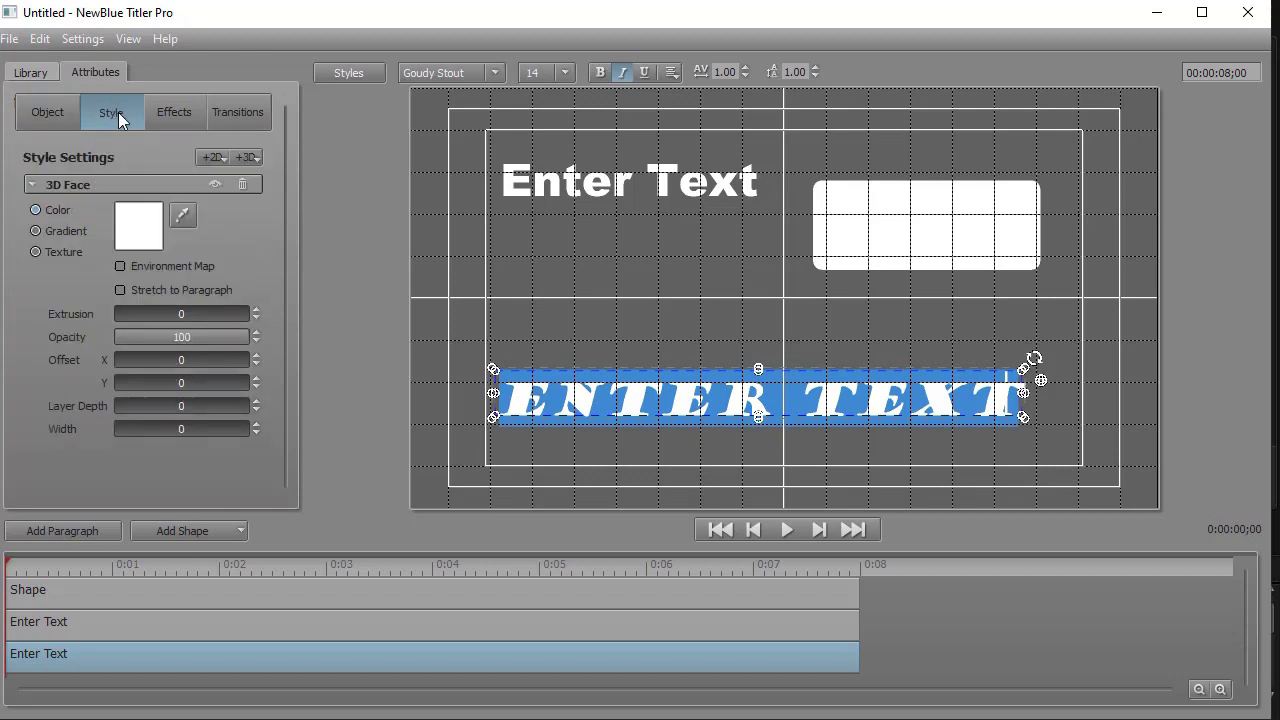
{"action": "left_click", "coordinate": [141, 235]}
{"action": "left_click", "coordinate": [385, 360]}
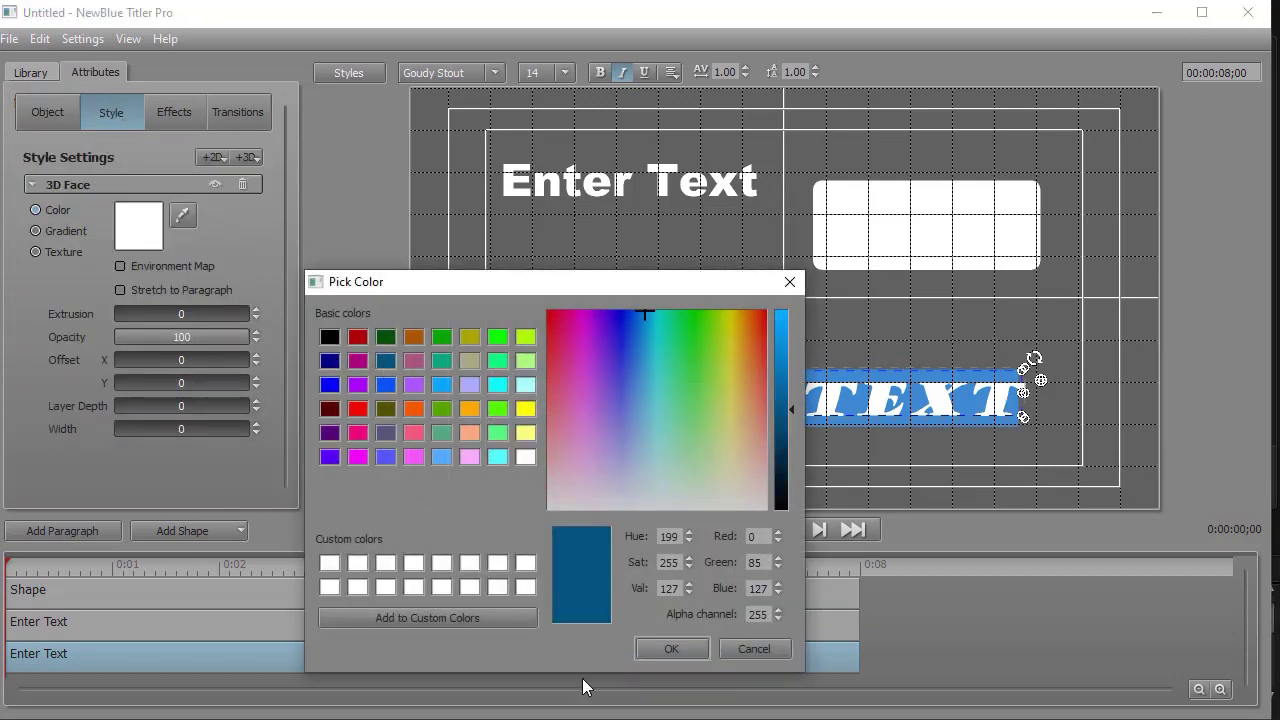
{"action": "left_click", "coordinate": [654, 650]}
{"action": "left_click", "coordinate": [633, 314]}
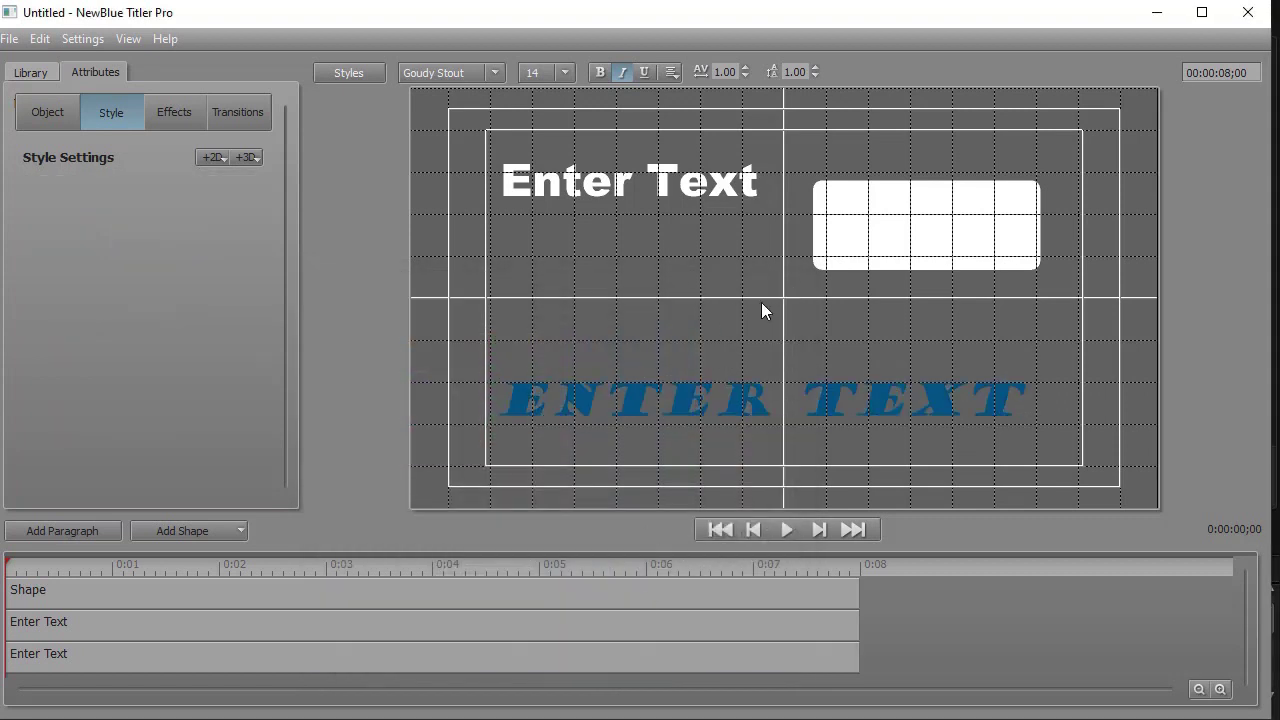
{"action": "left_click", "coordinate": [895, 227]}
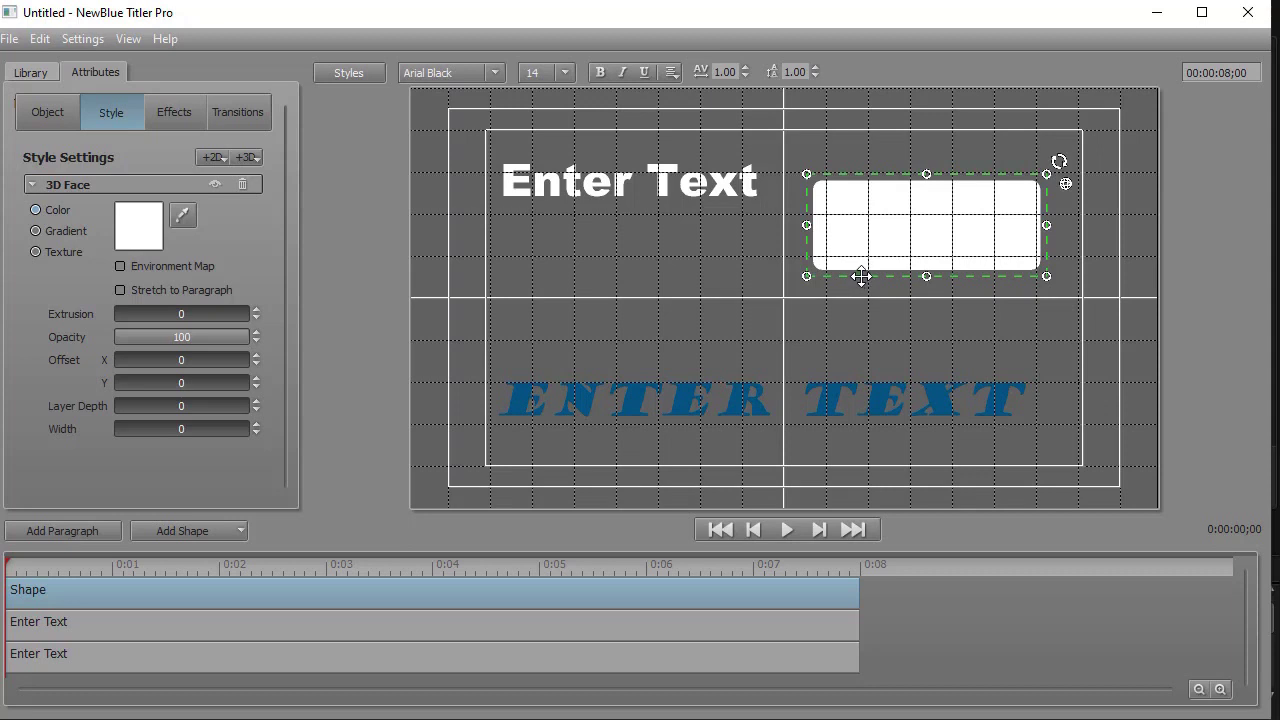
Move the white box over the blue text, put its layer behind the text, and widen it
{"action": "left_click_drag", "start_coordinate": [854, 271], "coordinate": [757, 449]}
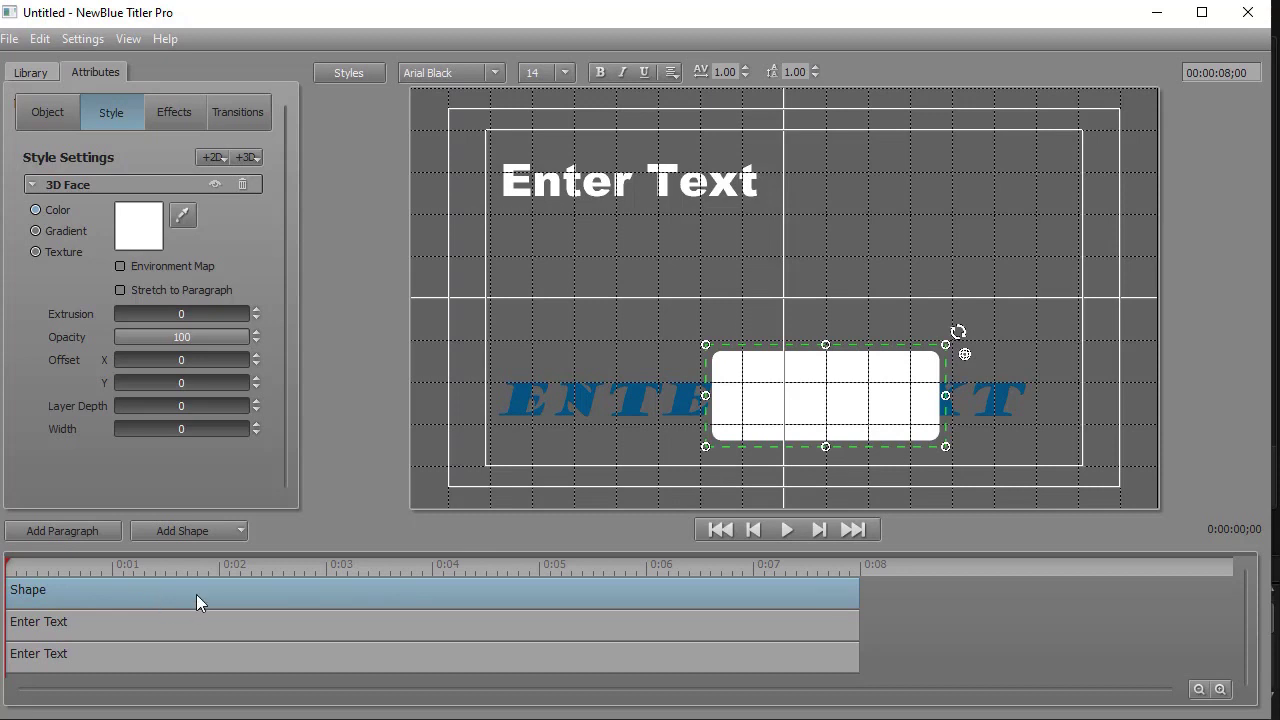
{"action": "left_click_drag", "start_coordinate": [196, 594], "coordinate": [193, 712]}
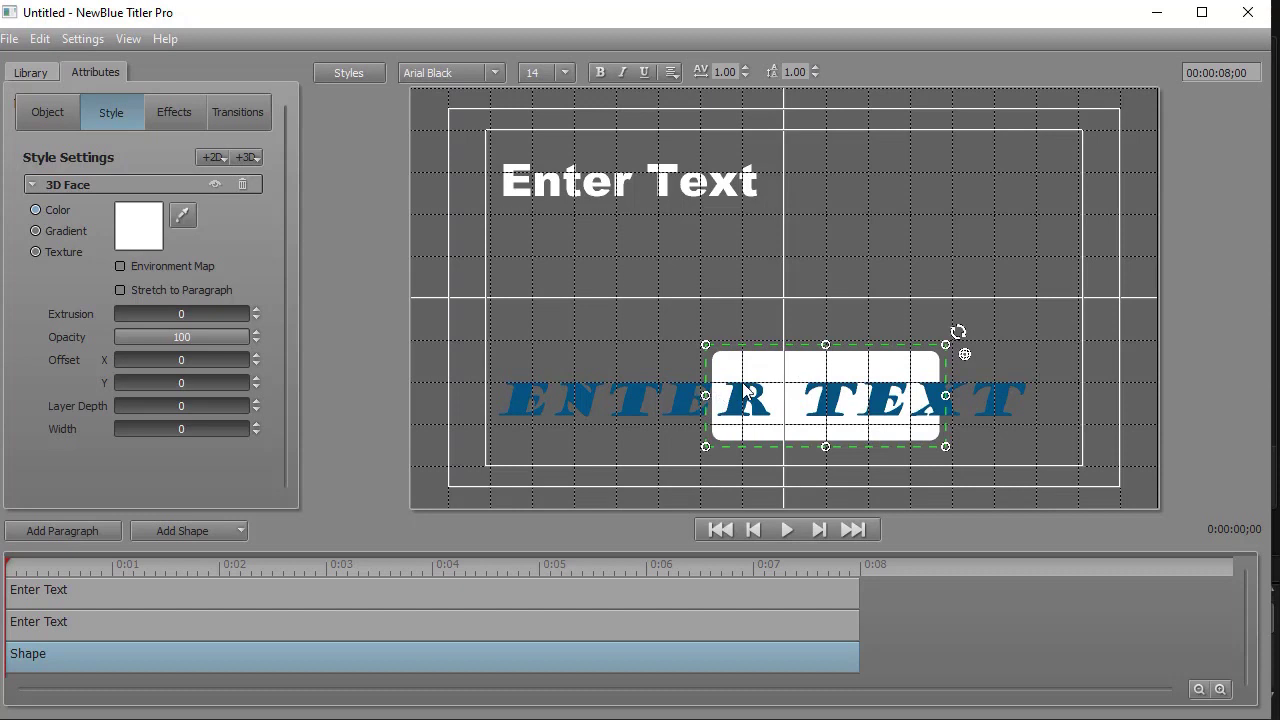
{"action": "left_click_drag", "start_coordinate": [703, 395], "coordinate": [498, 396]}
{"action": "left_click_drag", "start_coordinate": [636, 346], "coordinate": [575, 347]}
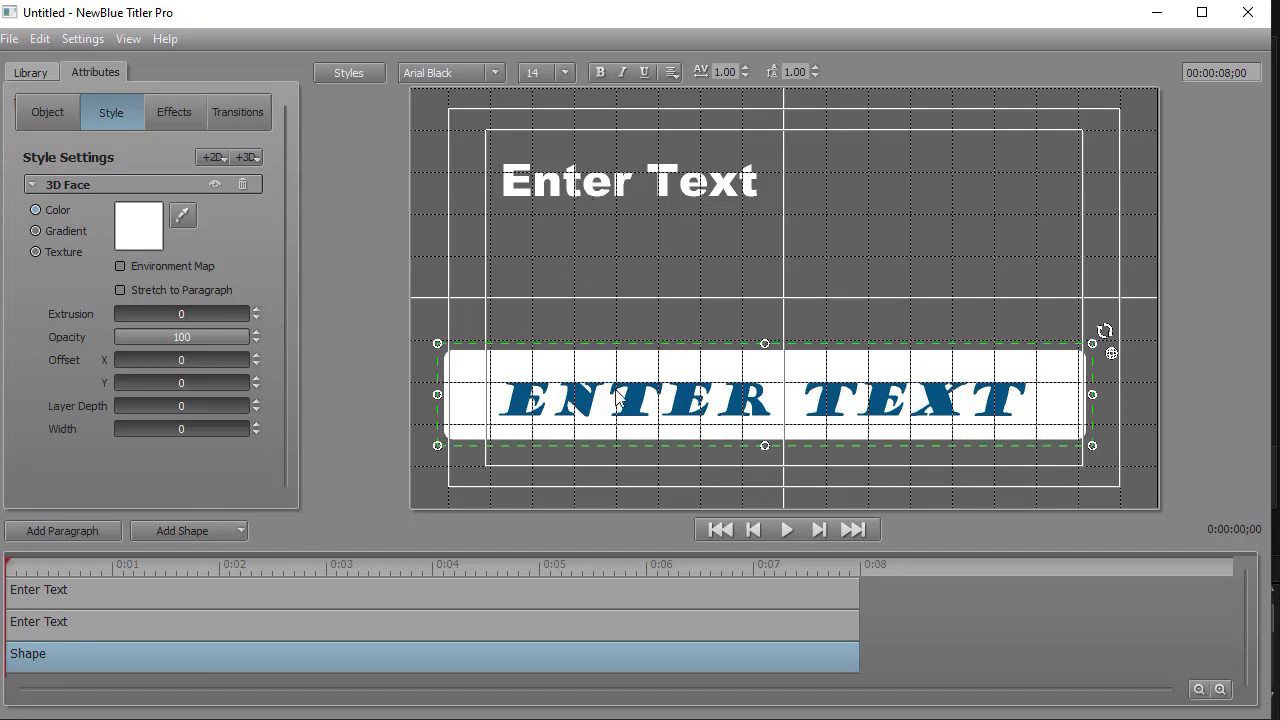
{"action": "right_click", "coordinate": [561, 622]}
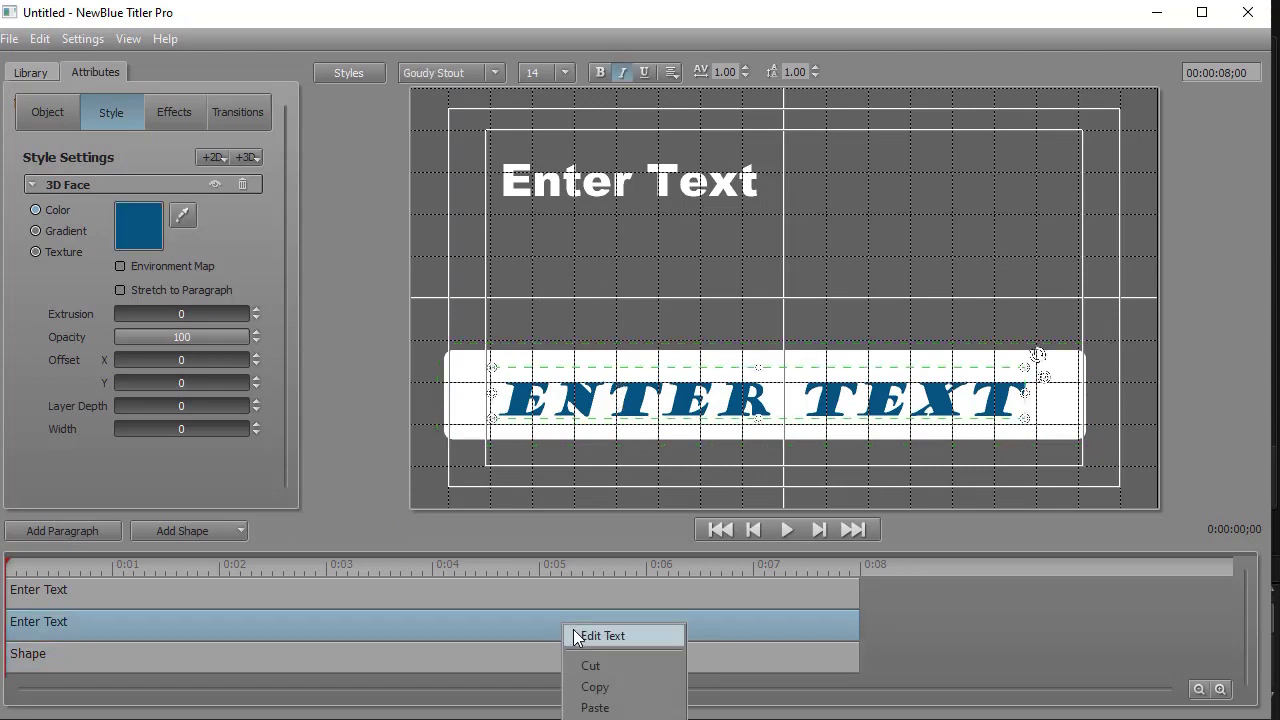
Replace the blue paragraph's wording with 'this is a sample'
{"action": "left_click", "coordinate": [589, 637]}
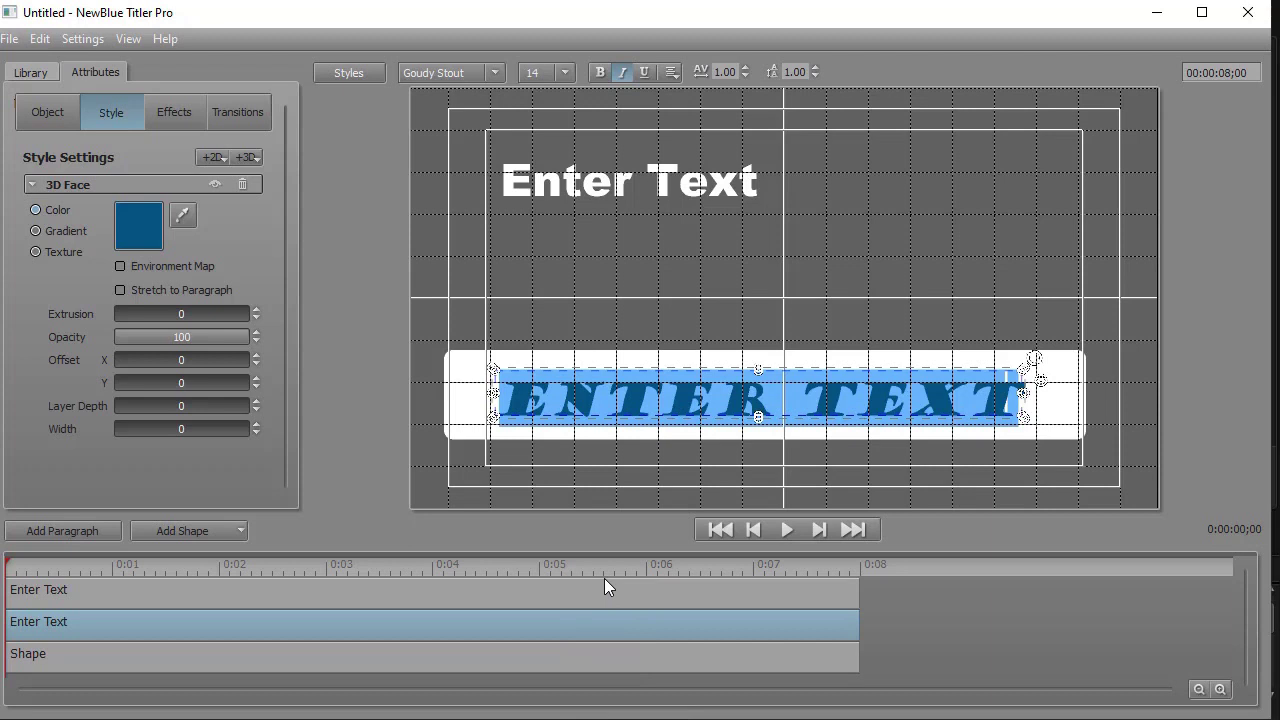
{"action": "type", "text": "this is a"}
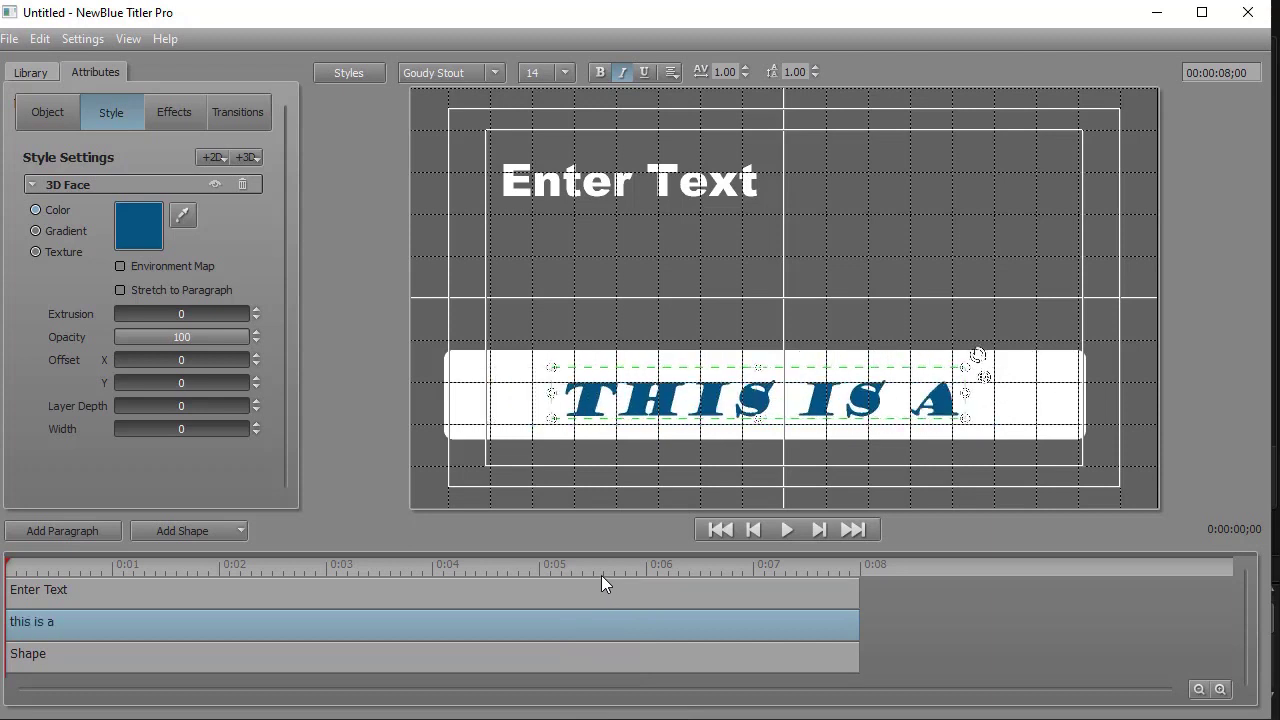
{"action": "type", "text": " sample"}
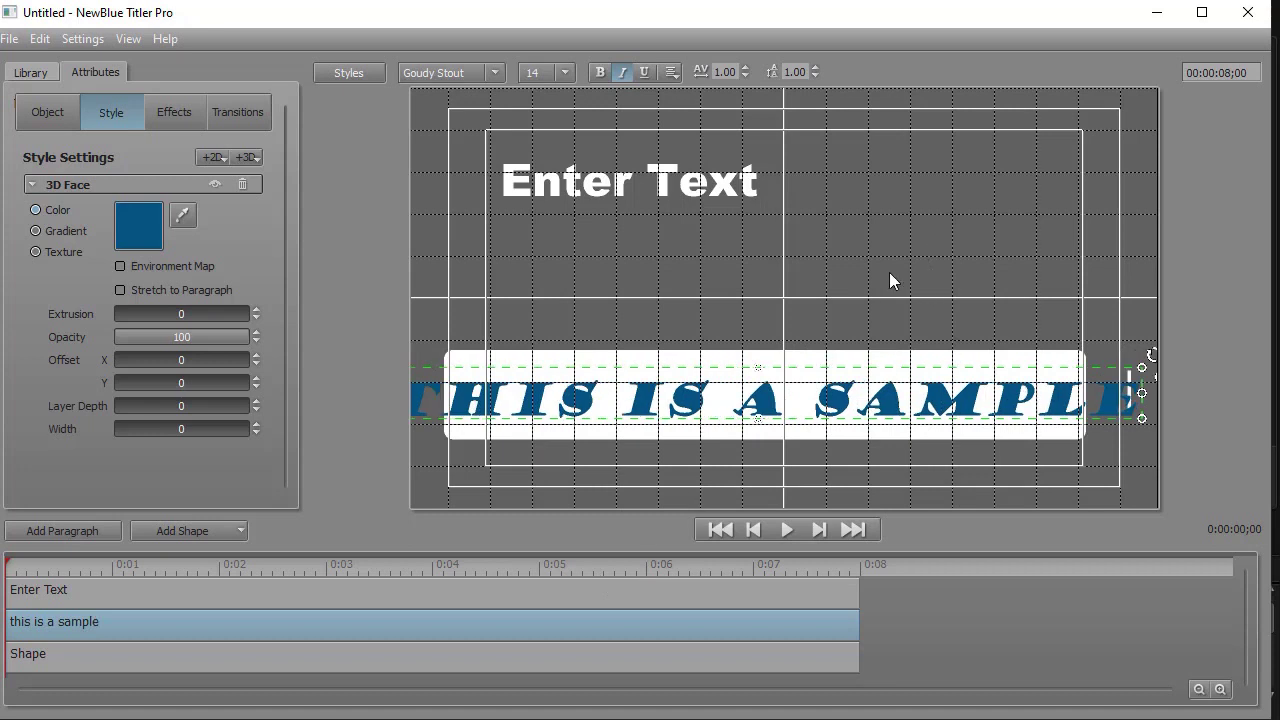
{"action": "left_click", "coordinate": [889, 273]}
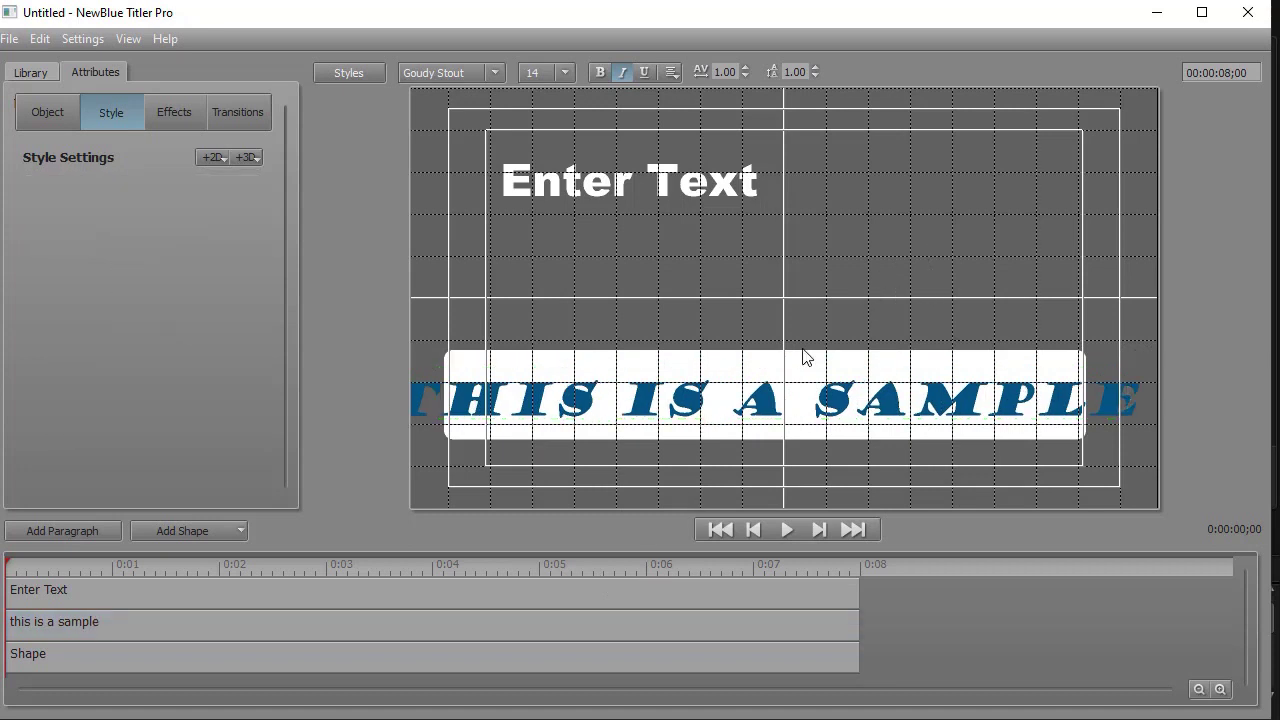
Reduce the sample text's font size to 10
{"action": "left_click", "coordinate": [140, 626]}
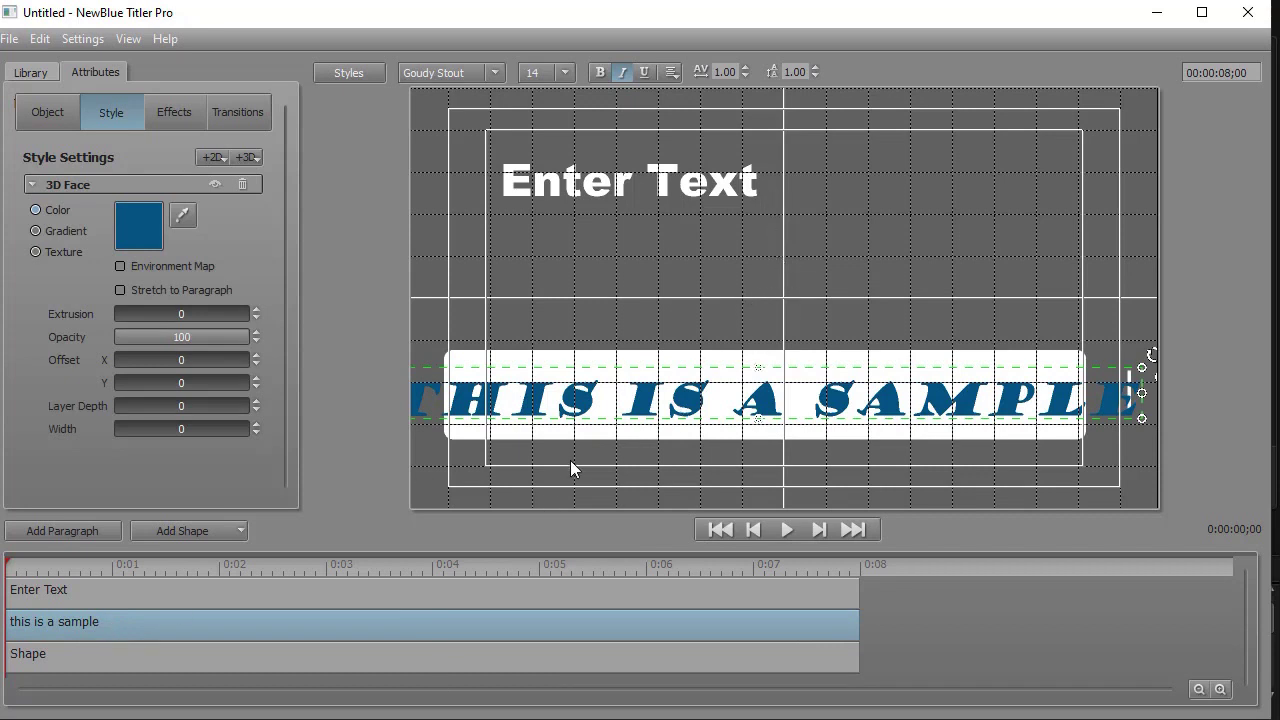
{"action": "right_click", "coordinate": [425, 624]}
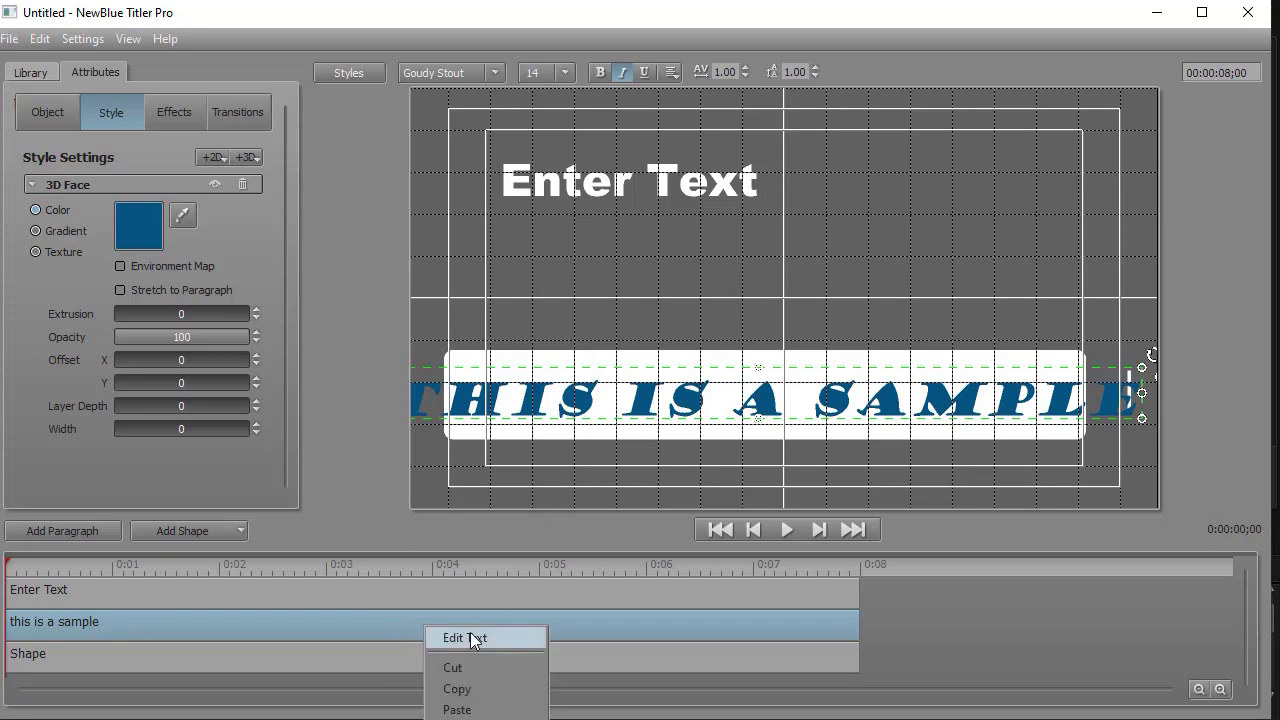
{"action": "left_click", "coordinate": [466, 640]}
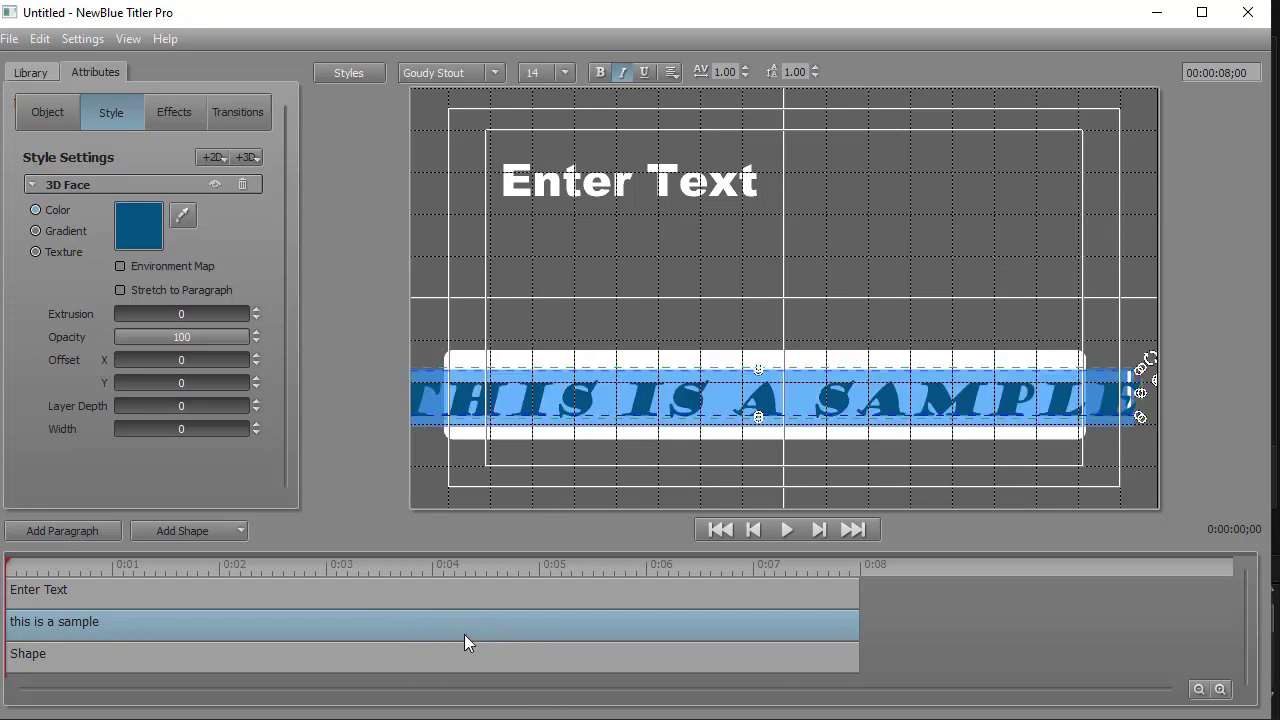
{"action": "left_click", "coordinate": [563, 76]}
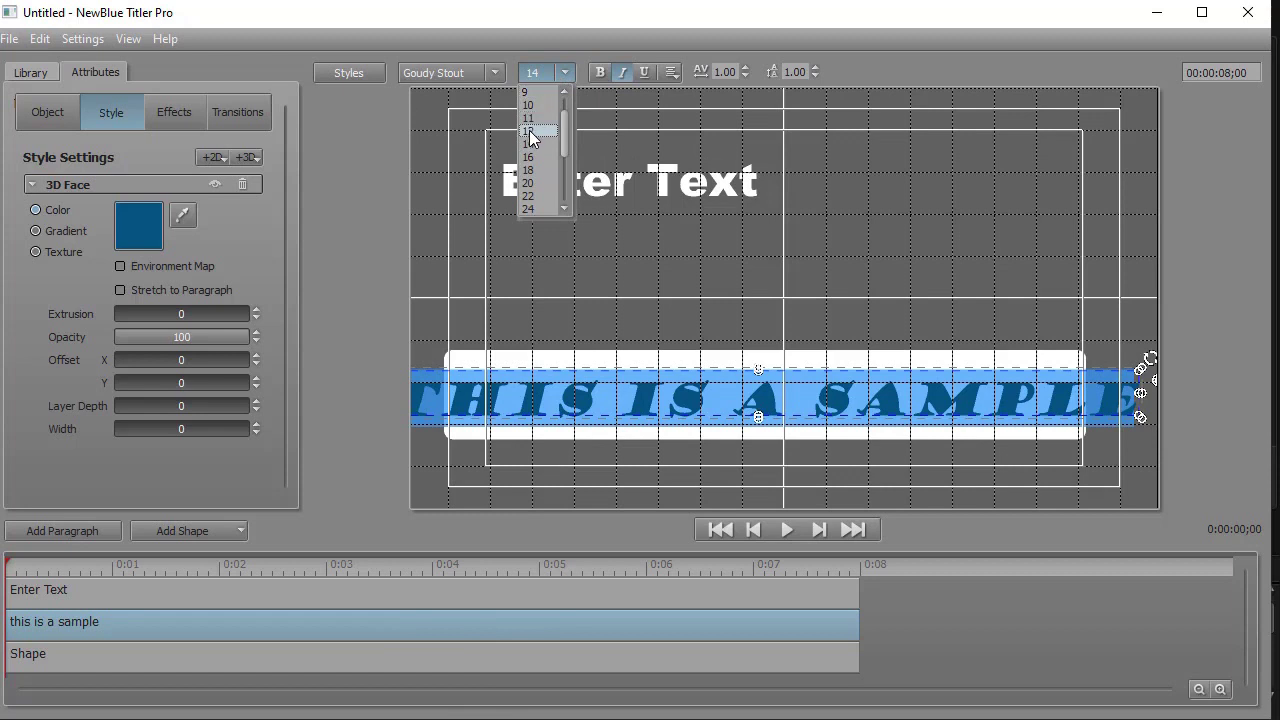
{"action": "left_click", "coordinate": [529, 131]}
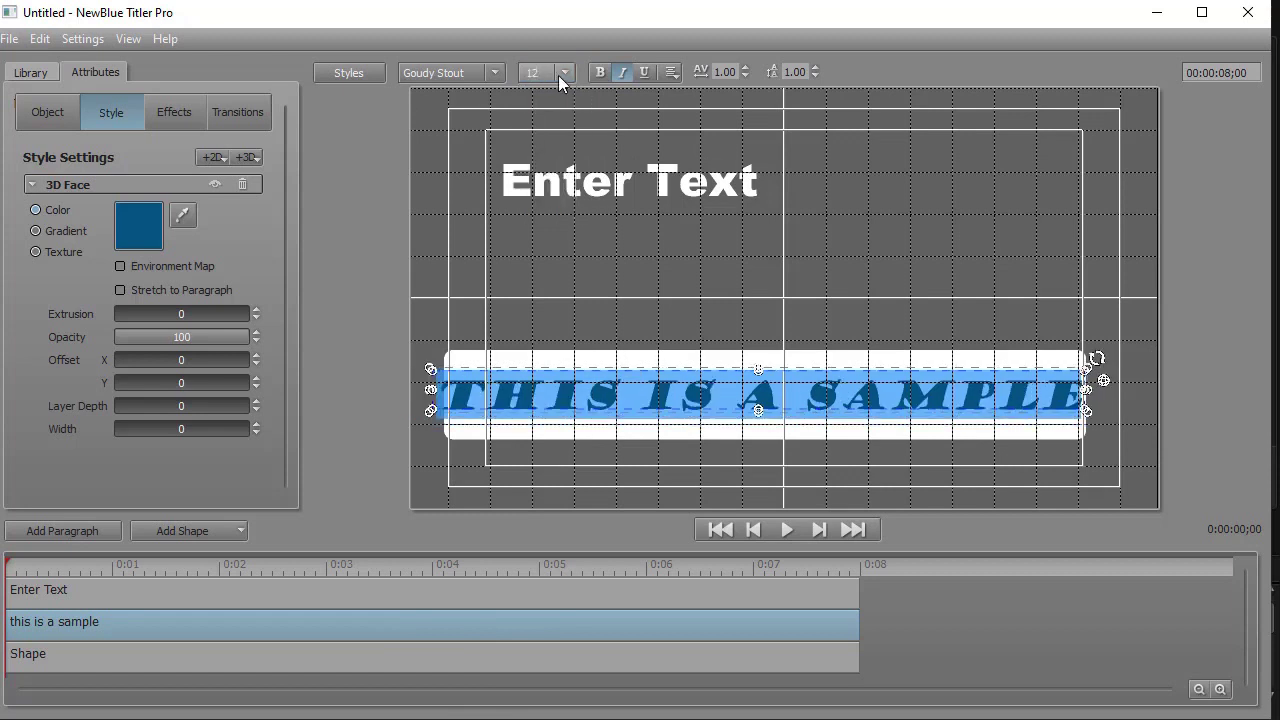
{"action": "left_click", "coordinate": [567, 77]}
{"action": "left_click", "coordinate": [537, 108]}
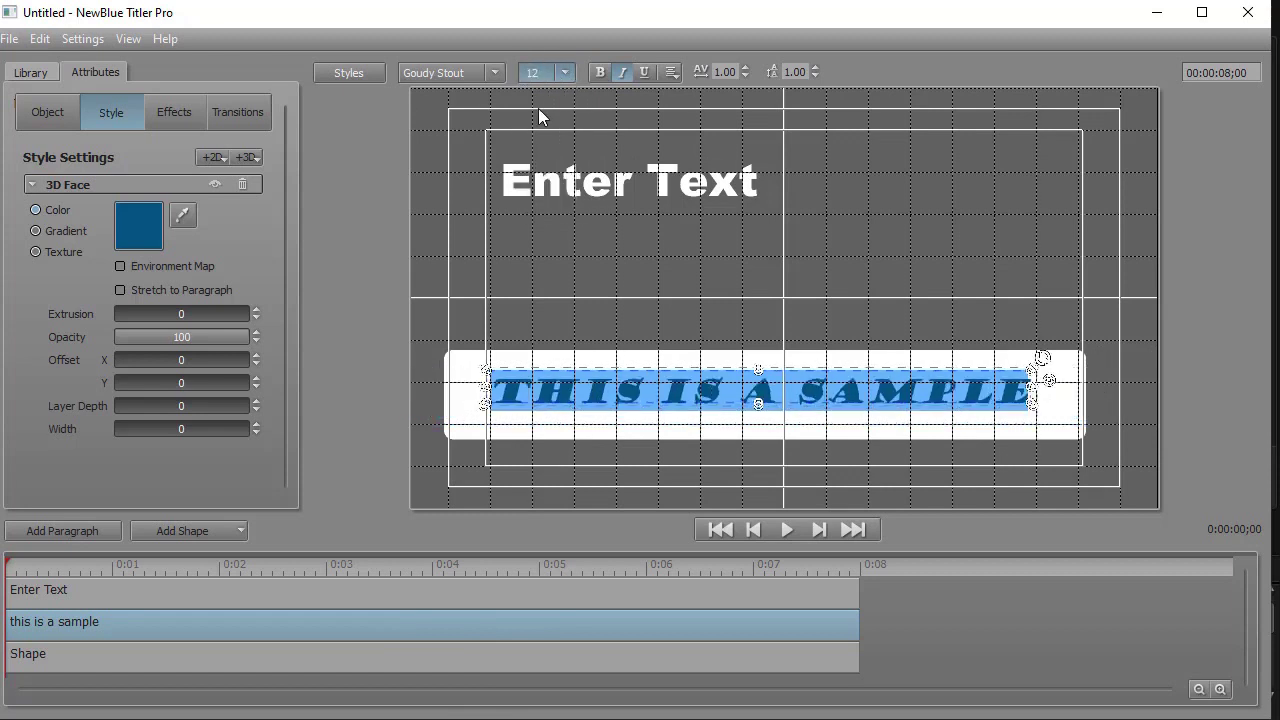
{"action": "left_click", "coordinate": [903, 206]}
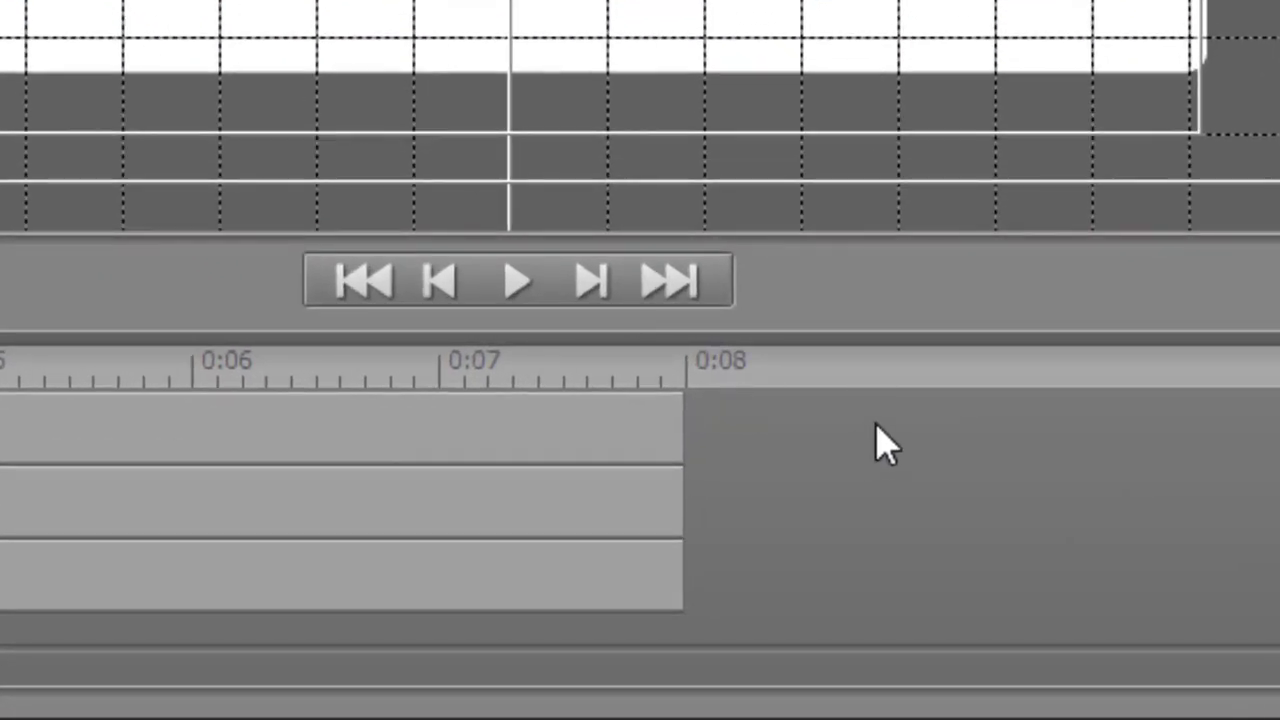
Jump to the current end of the title on the timeline
{"action": "left_click", "coordinate": [684, 383]}
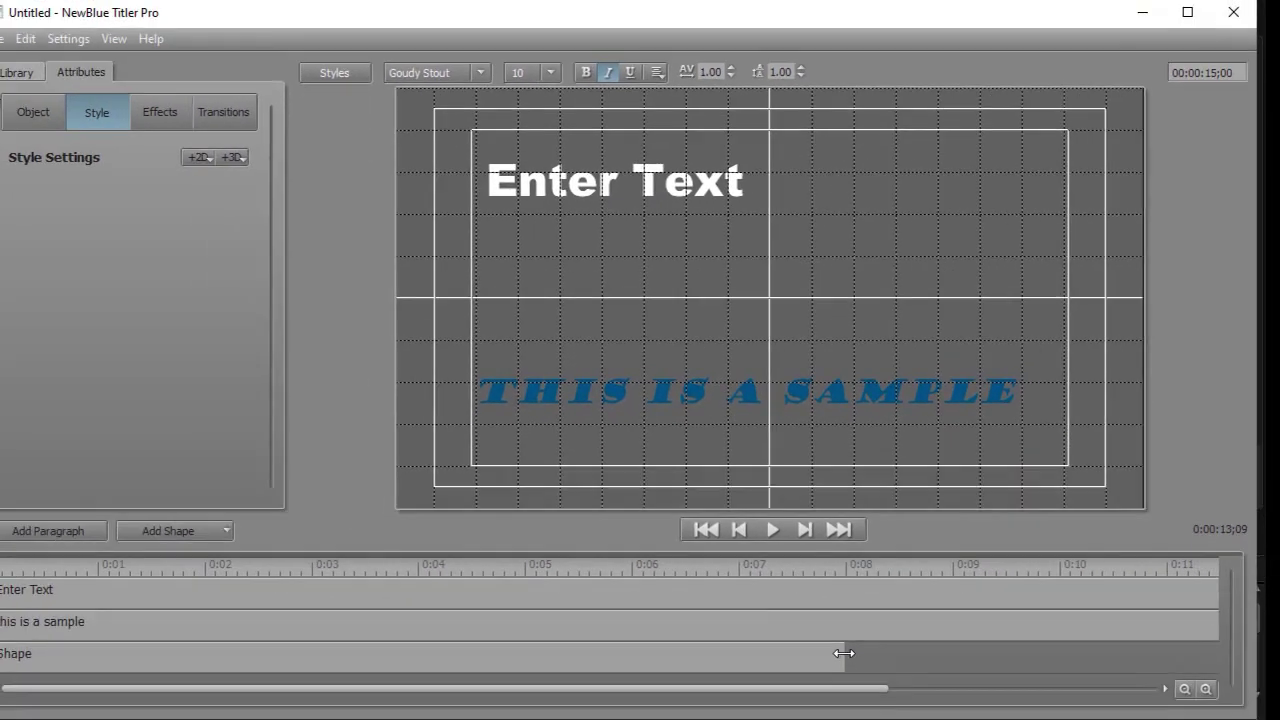
Stretch the white box Shape layer to the title's end and start it about 1.5 seconds in
{"action": "left_click_drag", "start_coordinate": [844, 653], "coordinate": [906, 652]}
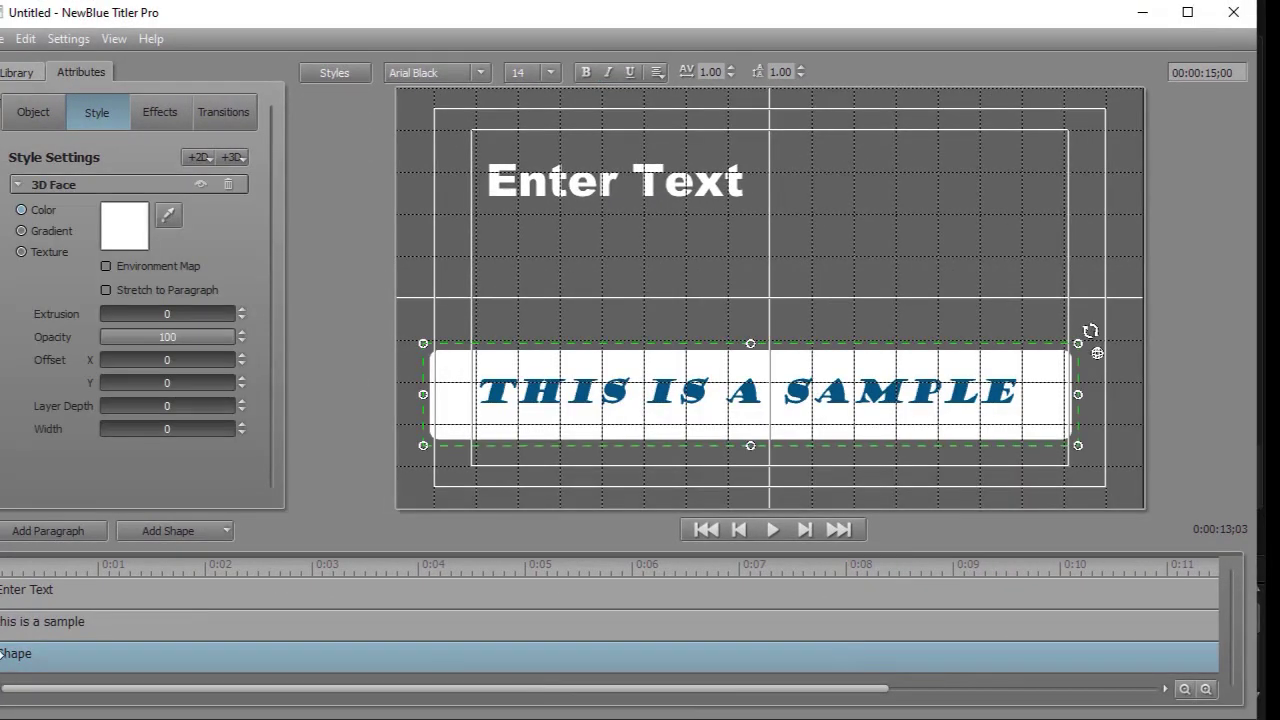
{"action": "left_click_drag", "start_coordinate": [2, 655], "coordinate": [167, 655]}
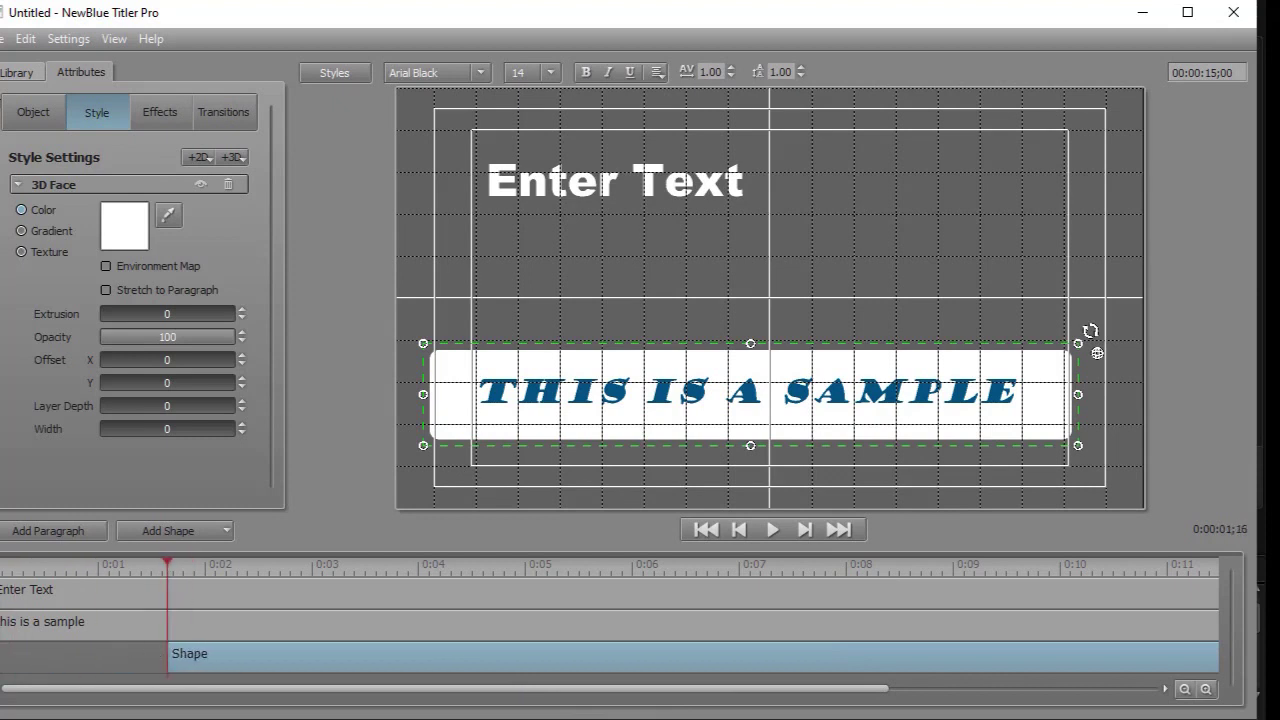
{"action": "left_click", "coordinate": [4, 589]}
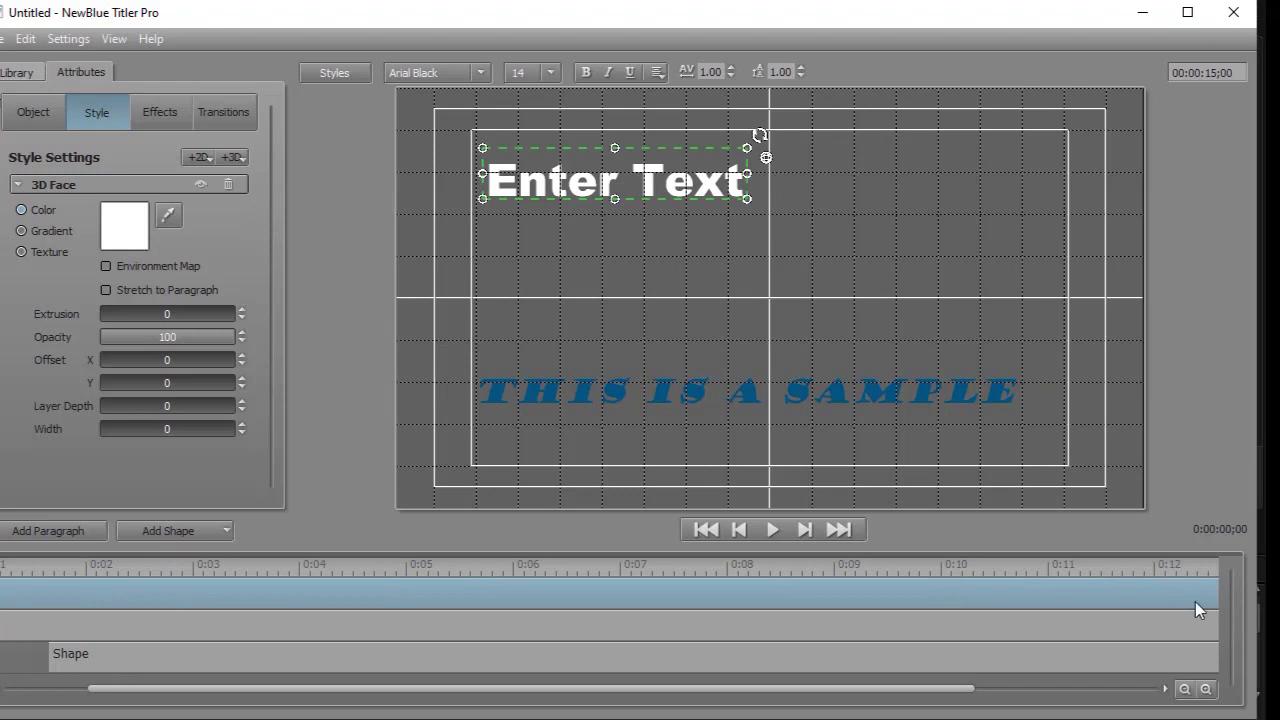
{"action": "key", "text": "Delete"}
Extend the Enter Text and THIS IS A SAMPLE layers to the end of the 15-second title
{"action": "left_click", "coordinate": [1218, 591]}
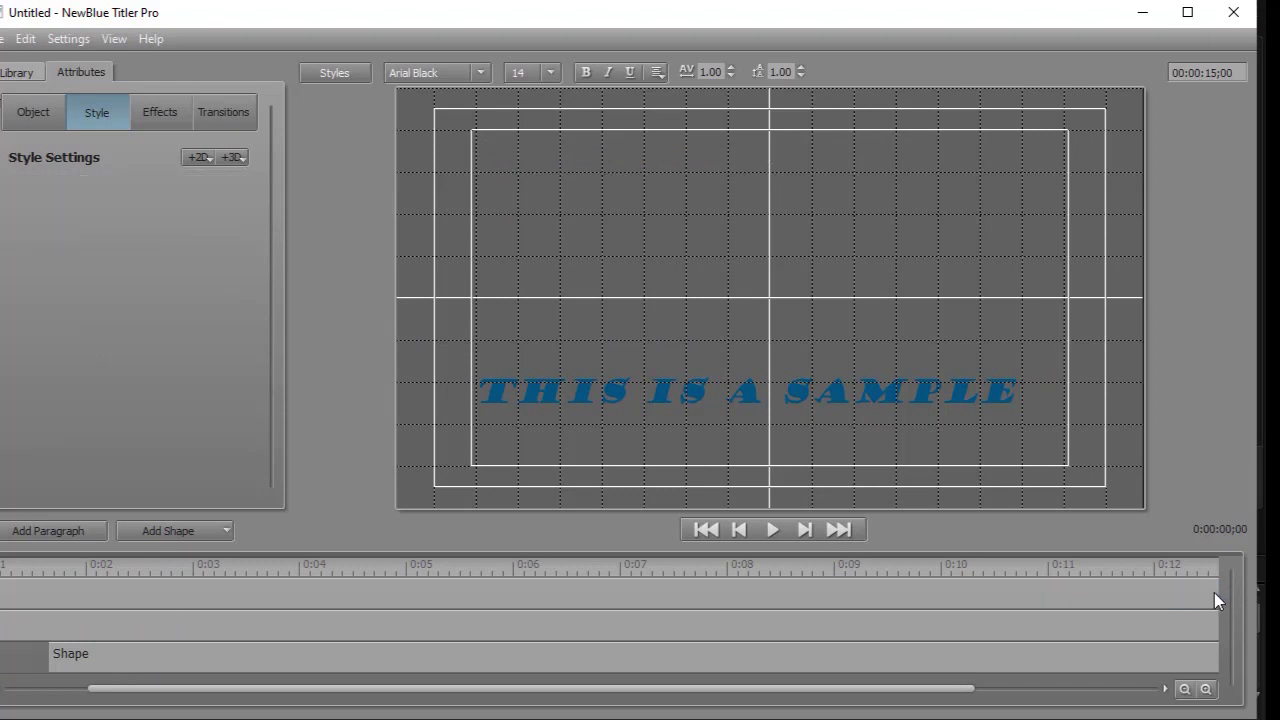
{"action": "left_click", "coordinate": [1196, 594]}
{"action": "right_click", "coordinate": [1182, 585]}
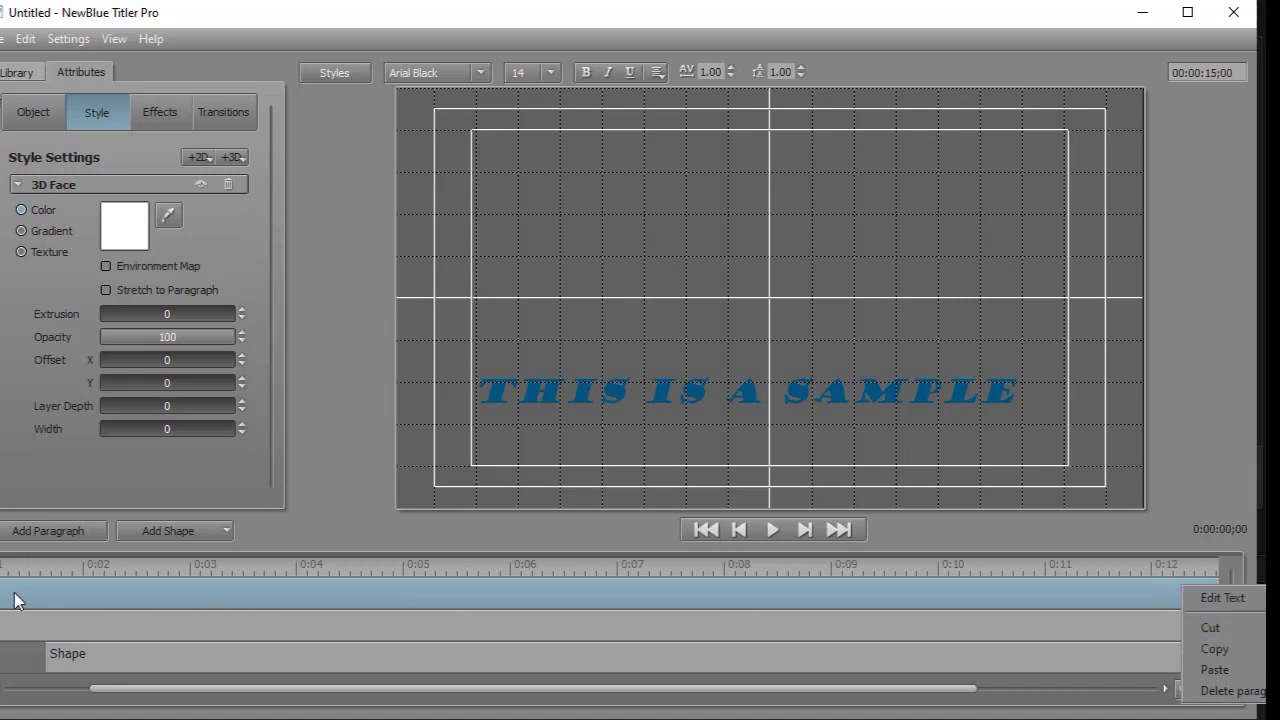
{"action": "left_click", "coordinate": [188, 594]}
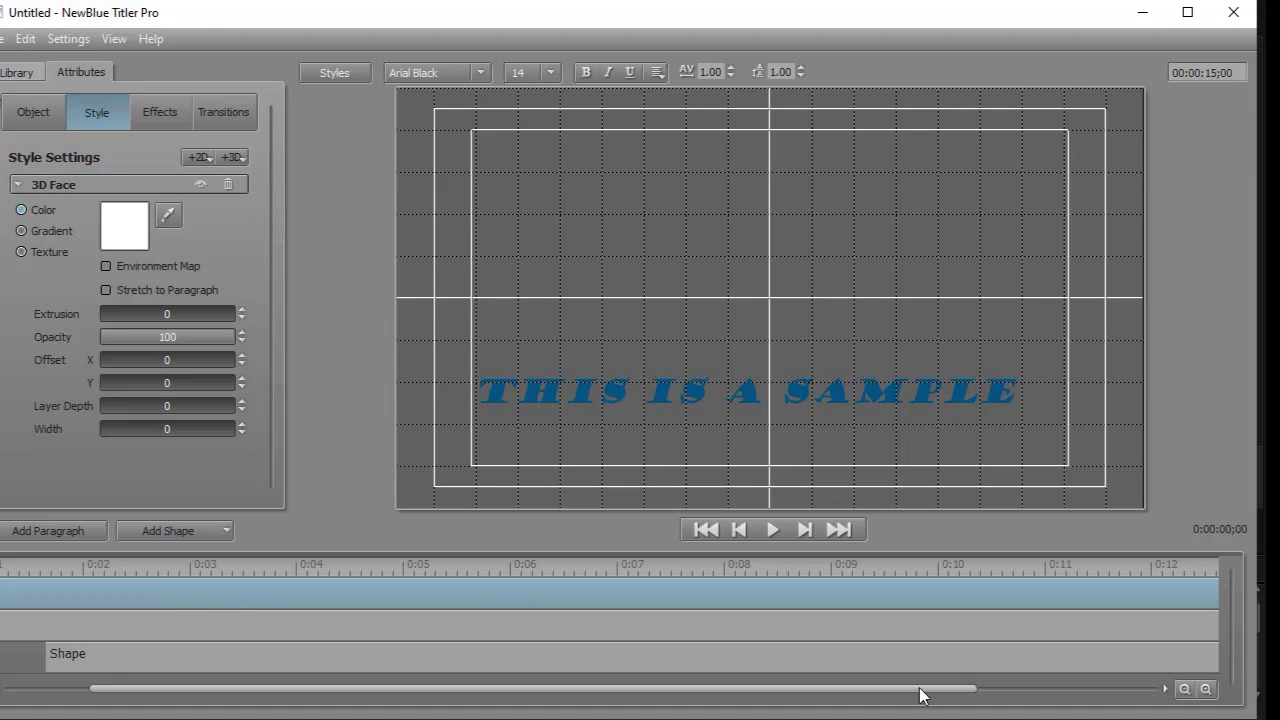
{"action": "left_click_drag", "start_coordinate": [929, 694], "coordinate": [1115, 694]}
{"action": "left_click", "coordinate": [1122, 592]}
{"action": "left_click_drag", "start_coordinate": [1140, 591], "coordinate": [1218, 591]}
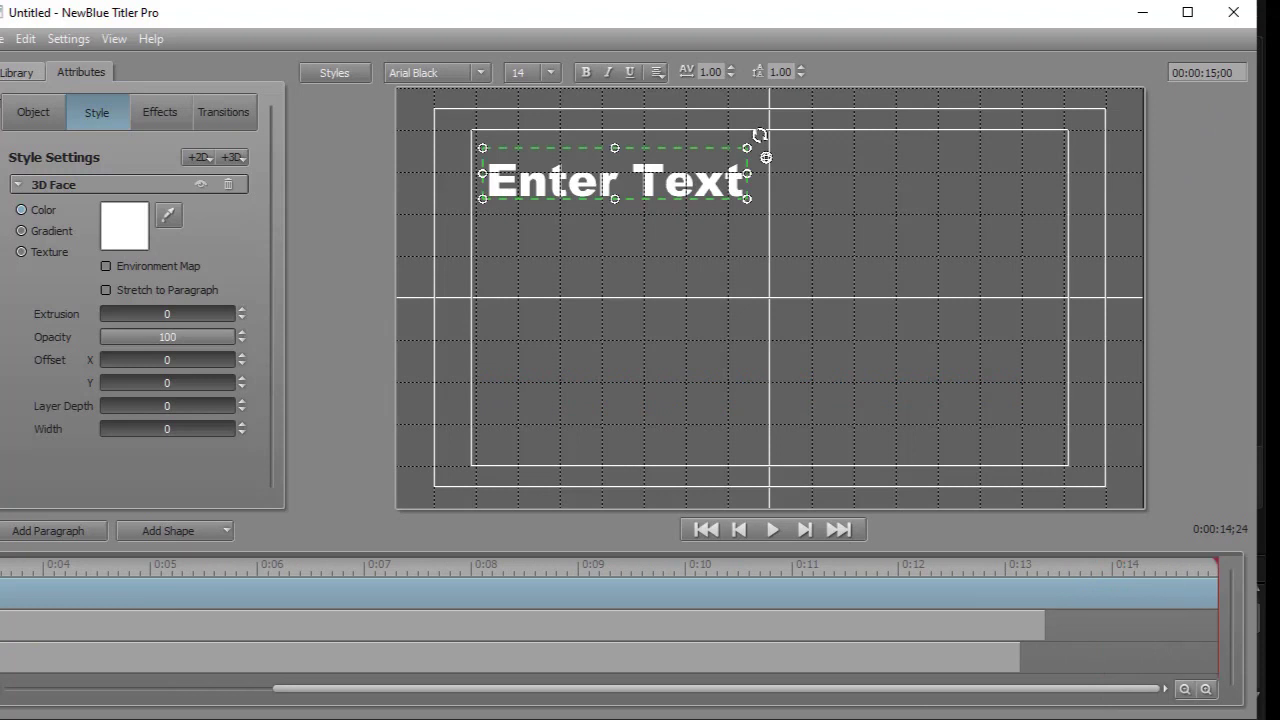
{"action": "left_click_drag", "start_coordinate": [1042, 620], "coordinate": [1218, 622]}
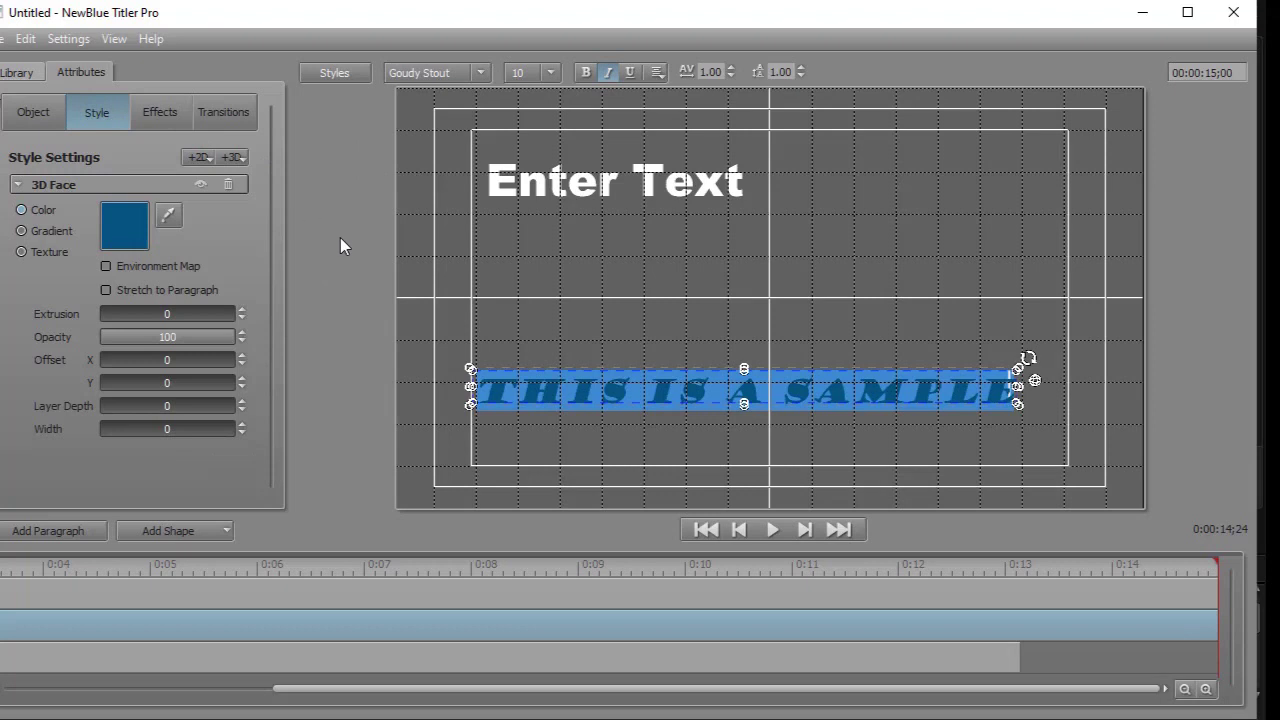
Scrub the preview around 7–10 seconds and check the white box appears after the start
{"action": "left_click", "coordinate": [523, 174]}
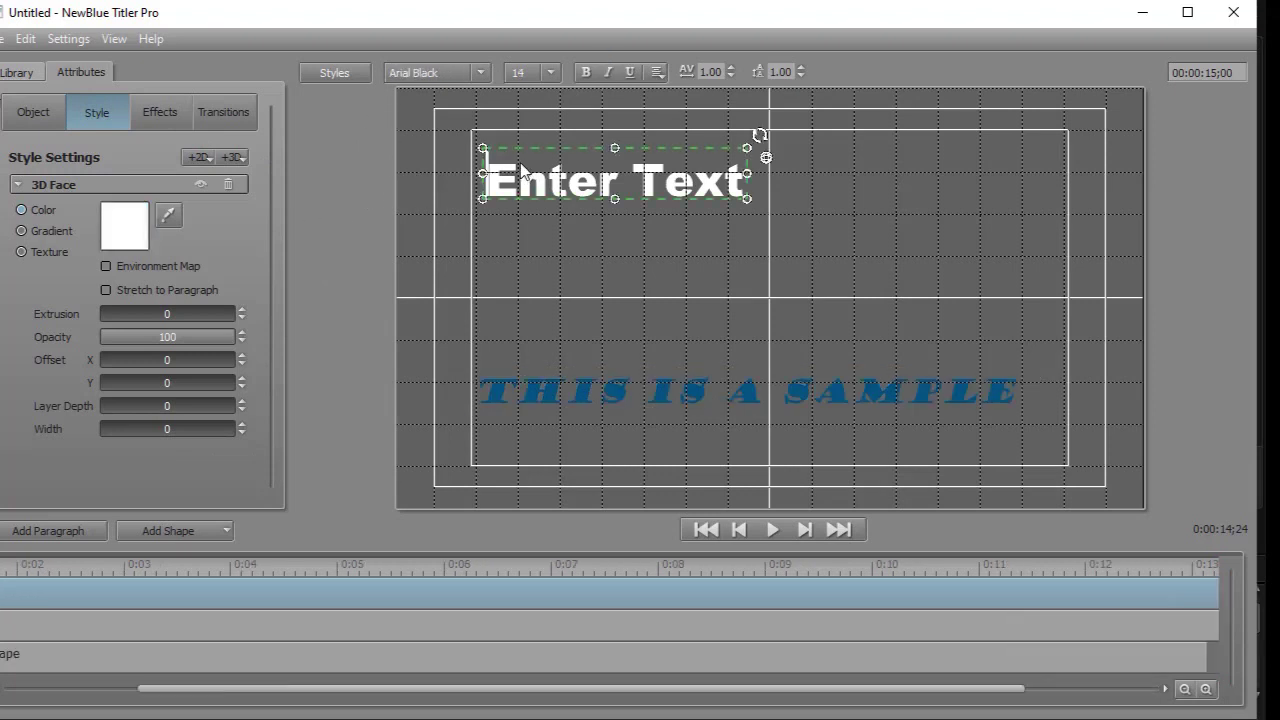
{"action": "left_click", "coordinate": [595, 567]}
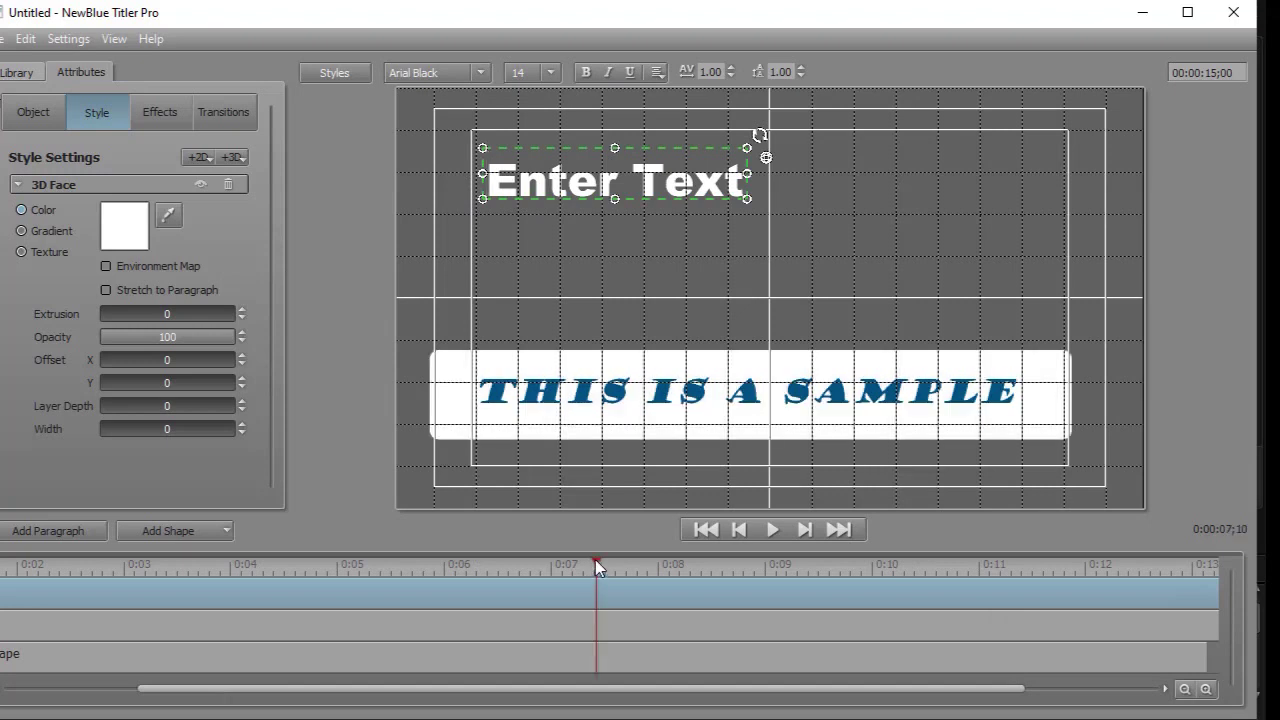
{"action": "left_click_drag", "start_coordinate": [602, 558], "coordinate": [2, 580]}
{"action": "left_click_drag", "start_coordinate": [153, 688], "coordinate": [15, 688]}
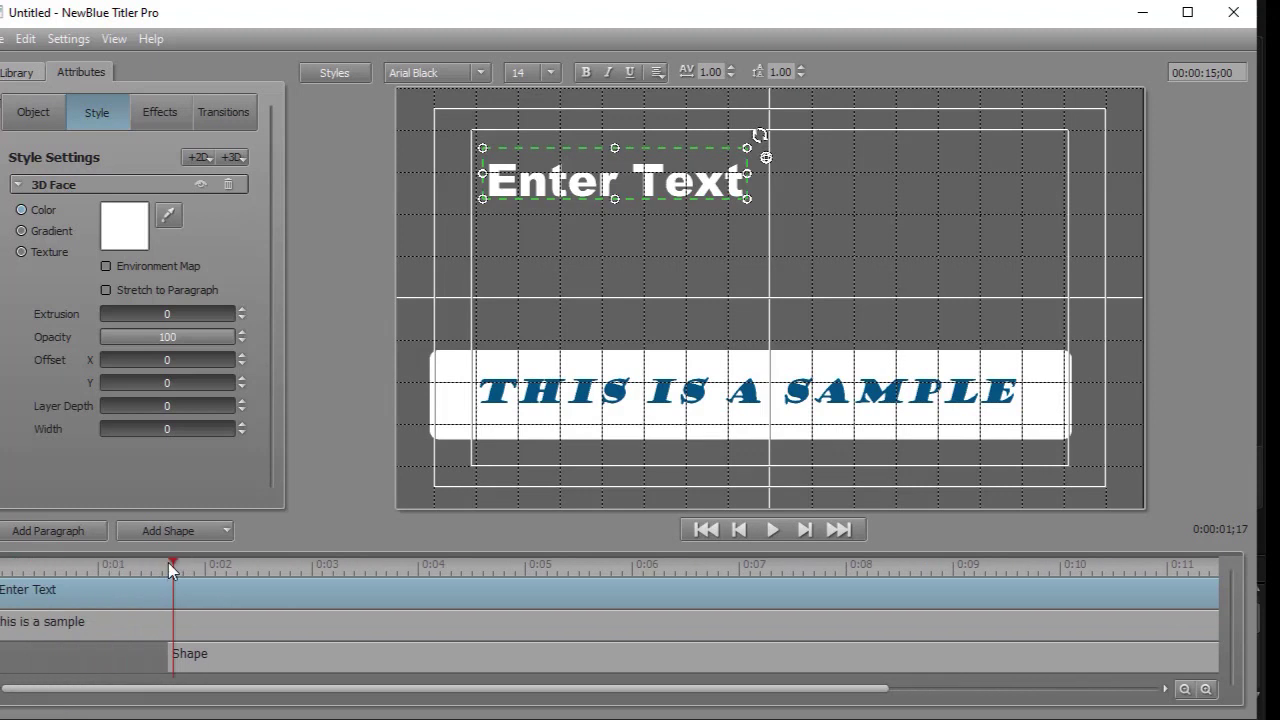
{"action": "left_click_drag", "start_coordinate": [168, 565], "coordinate": [106, 568]}
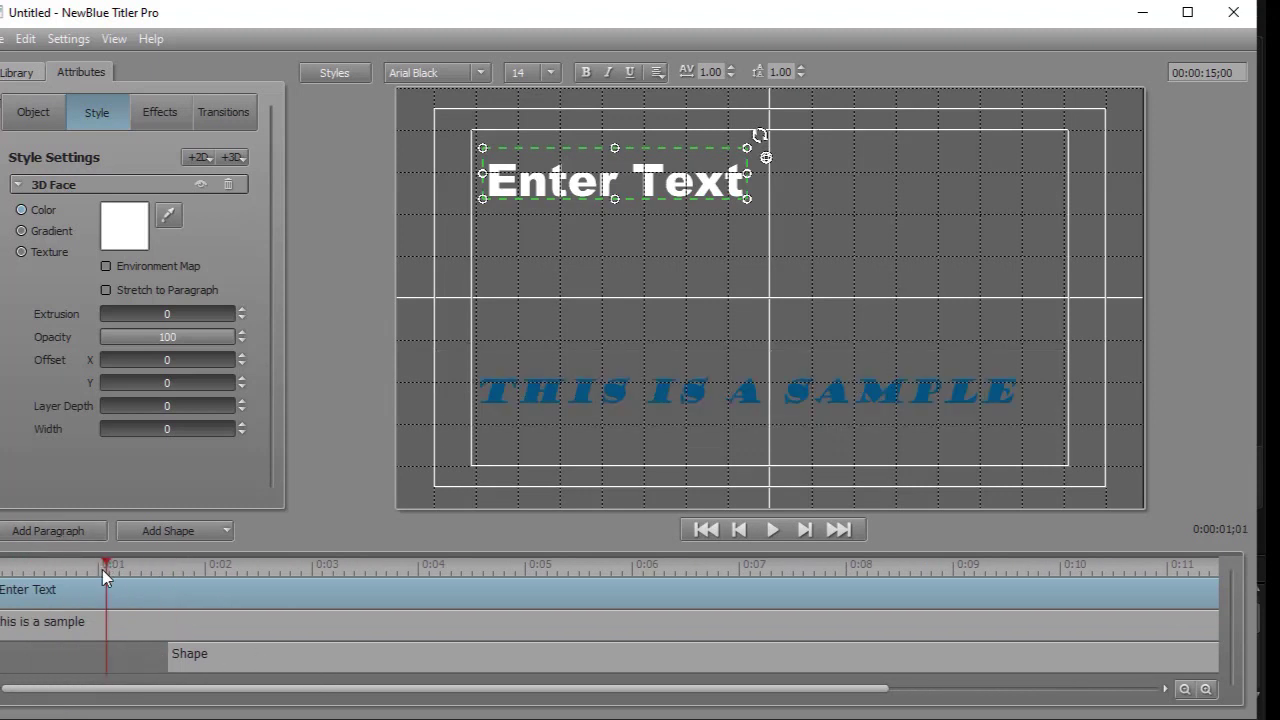
{"action": "left_click_drag", "start_coordinate": [103, 560], "coordinate": [156, 611]}
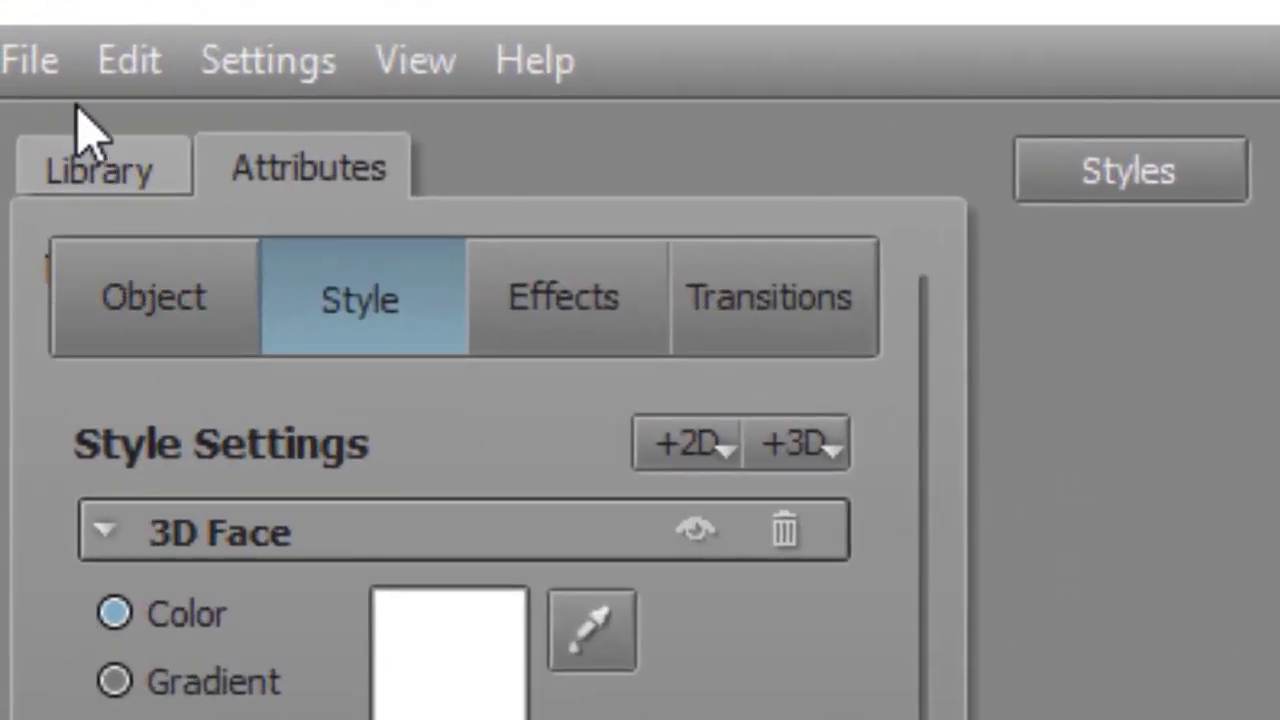
Save the 15-second title with the two text layers and white box from the File menu
{"action": "left_click", "coordinate": [30, 66]}
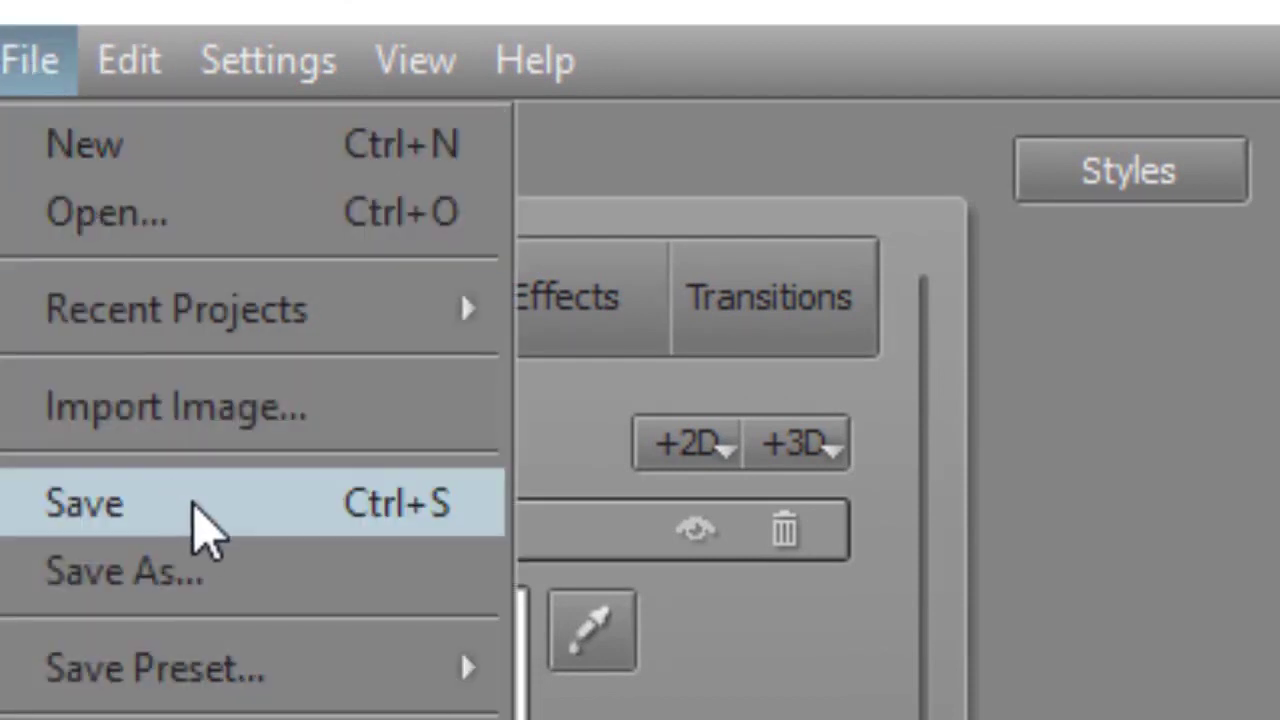
{"action": "left_click", "coordinate": [203, 528]}
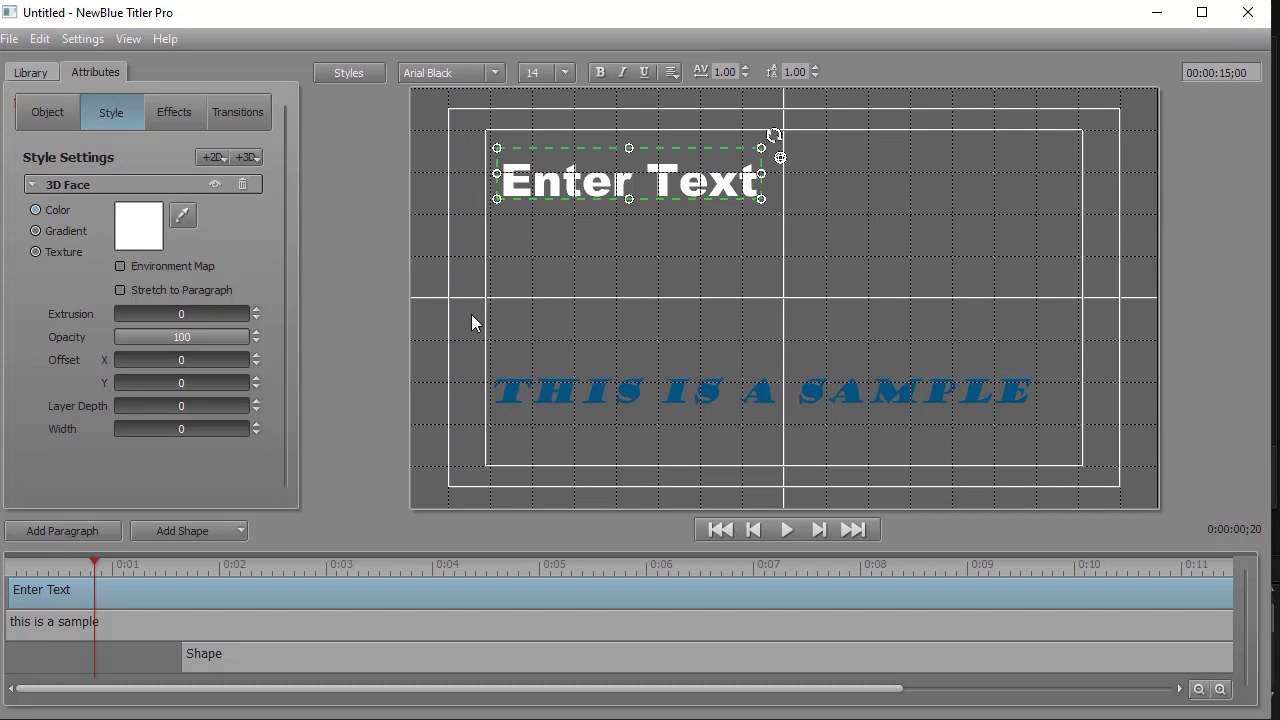
Minimize Titler Pro to check PowerDirector behind it, then close the titler
{"action": "left_click", "coordinate": [1157, 22]}
{"action": "left_click", "coordinate": [1248, 14]}
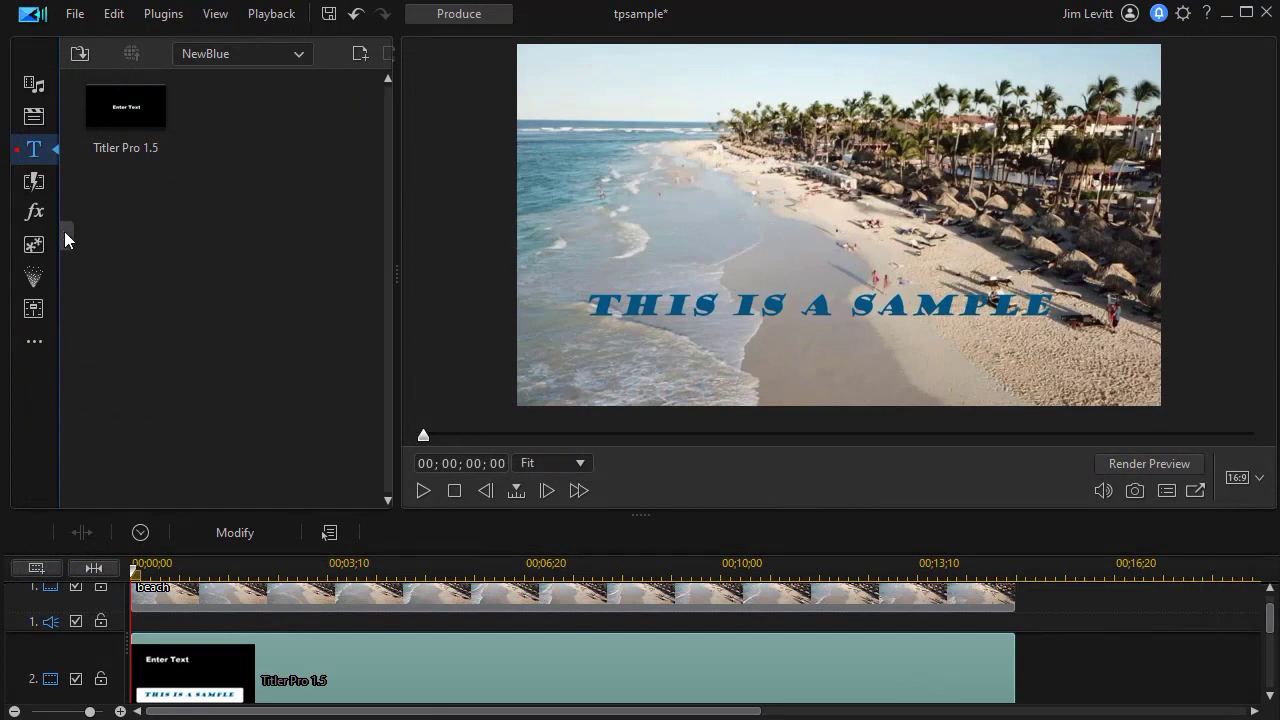
Play the project to watch white Enter Text and blue THIS IS A SAMPLE over the beach footage
{"action": "left_click", "coordinate": [213, 16]}
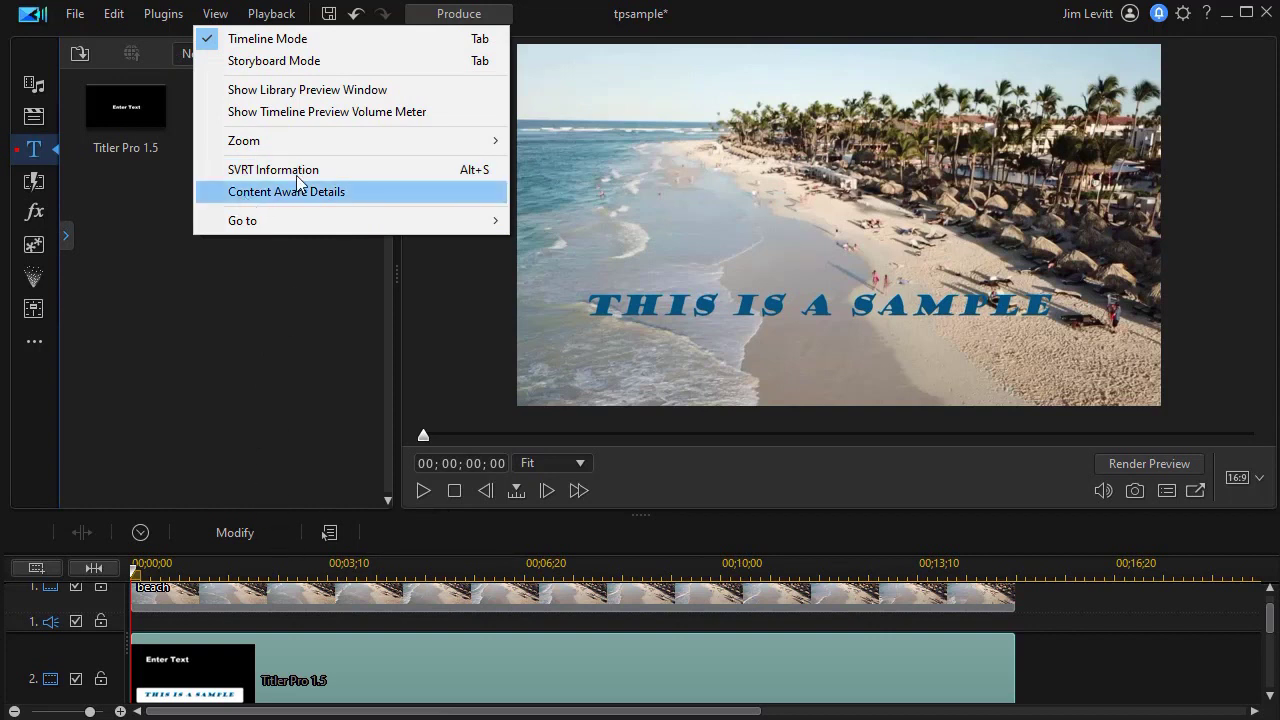
{"action": "left_click", "coordinate": [285, 345]}
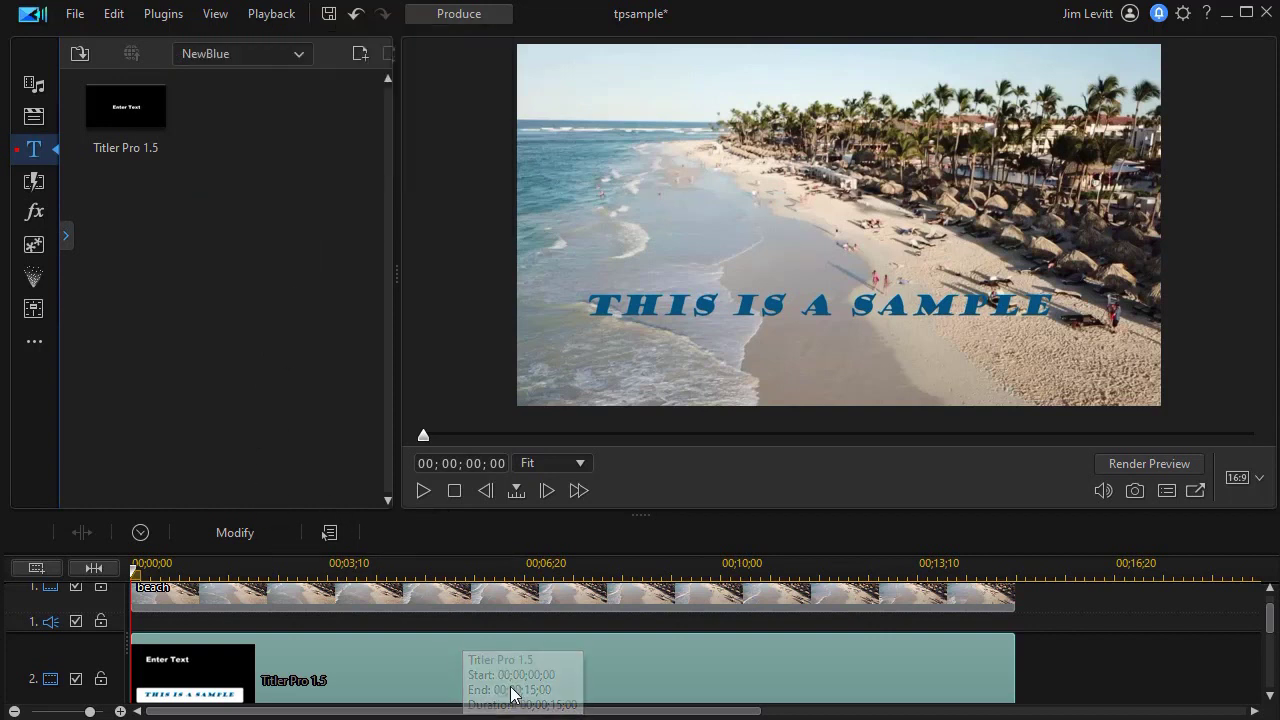
{"action": "left_click", "coordinate": [423, 490]}
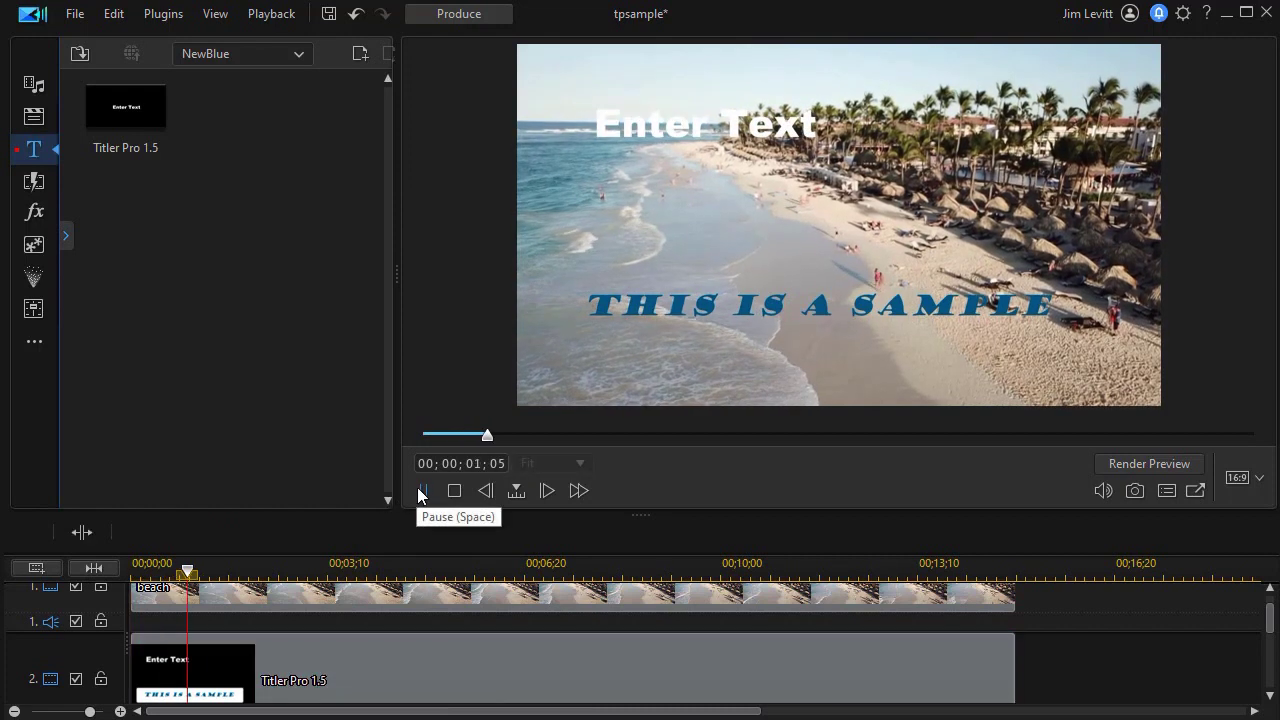